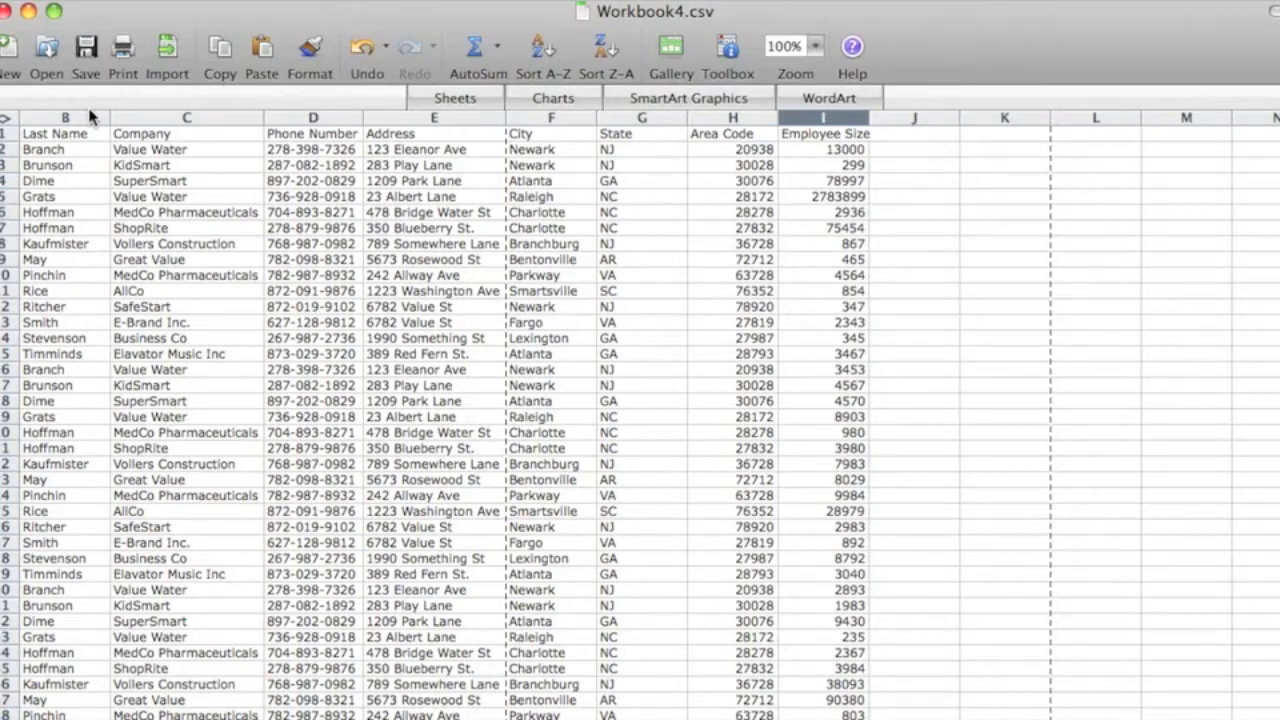
Select the header cells in row 1 from First Name through Employee Size to review the column headings
{"action": "scroll", "coordinate": [308, 133], "scroll_direction": "left", "scroll_amount": 2}
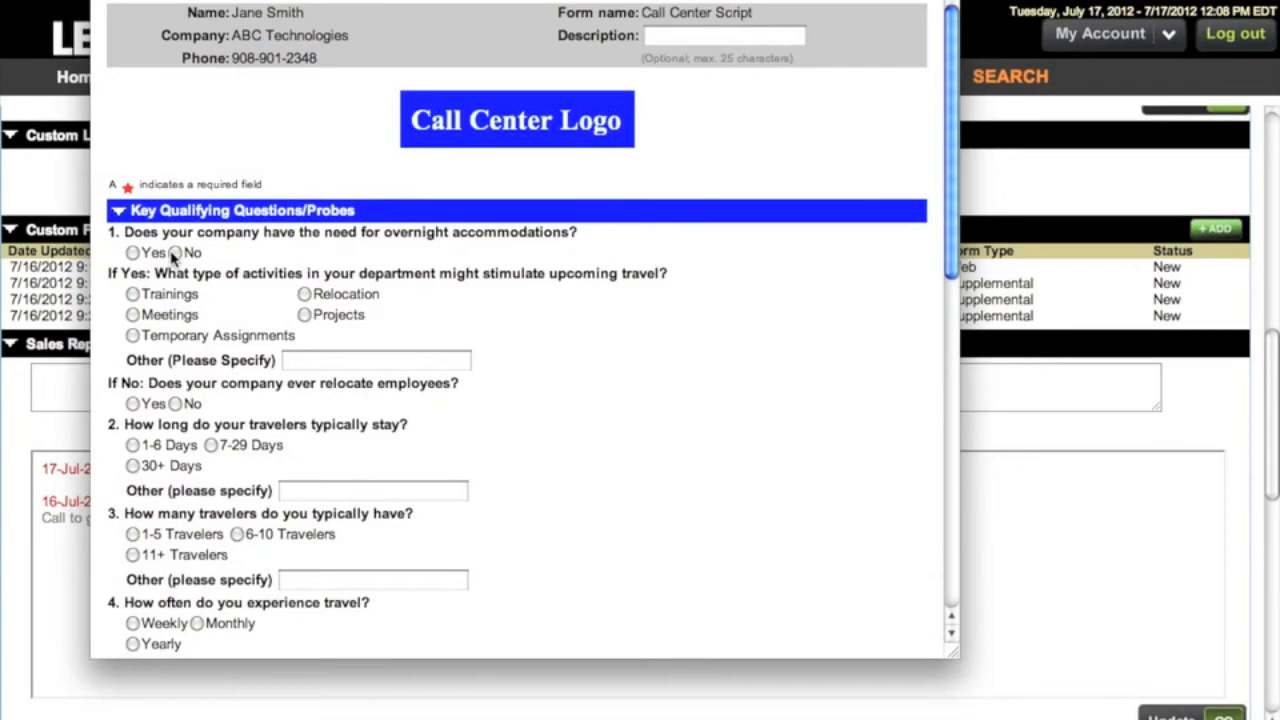
{"action": "left_click", "coordinate": [175, 252]}
{"action": "left_click", "coordinate": [135, 296]}
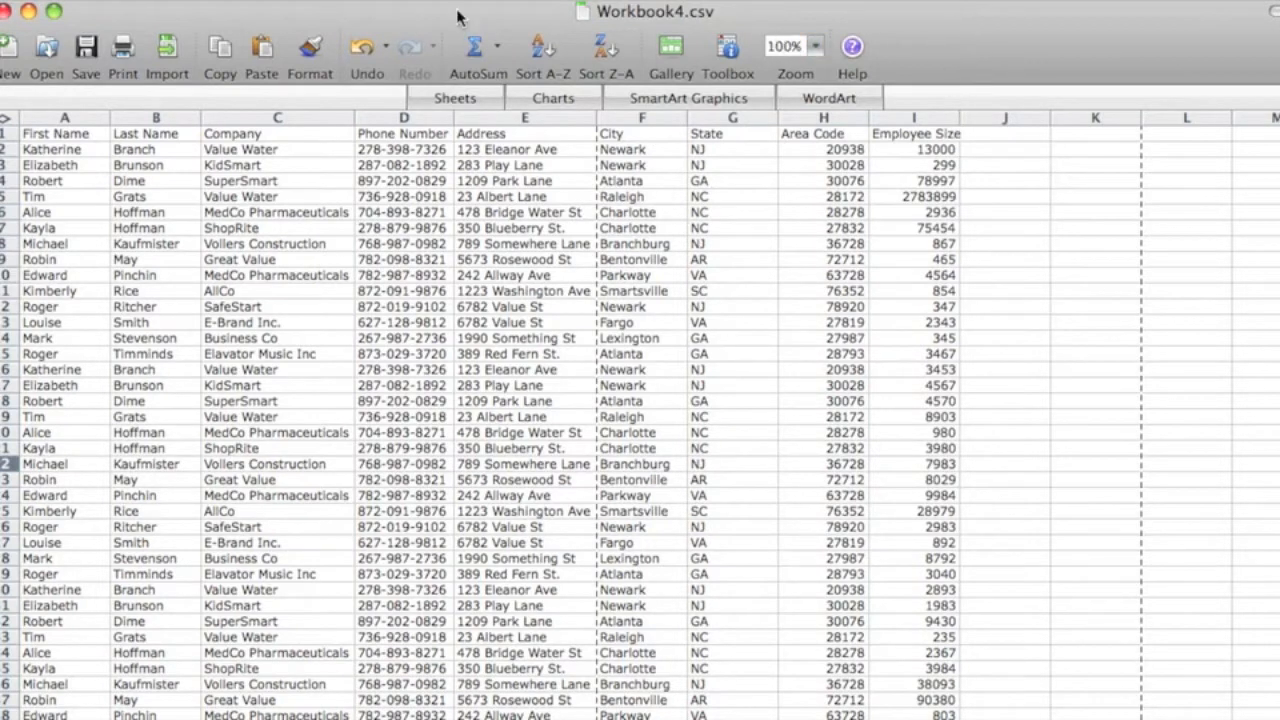
{"action": "left_click", "coordinate": [30, 133]}
{"action": "left_click_drag", "start_coordinate": [30, 133], "coordinate": [920, 131]}
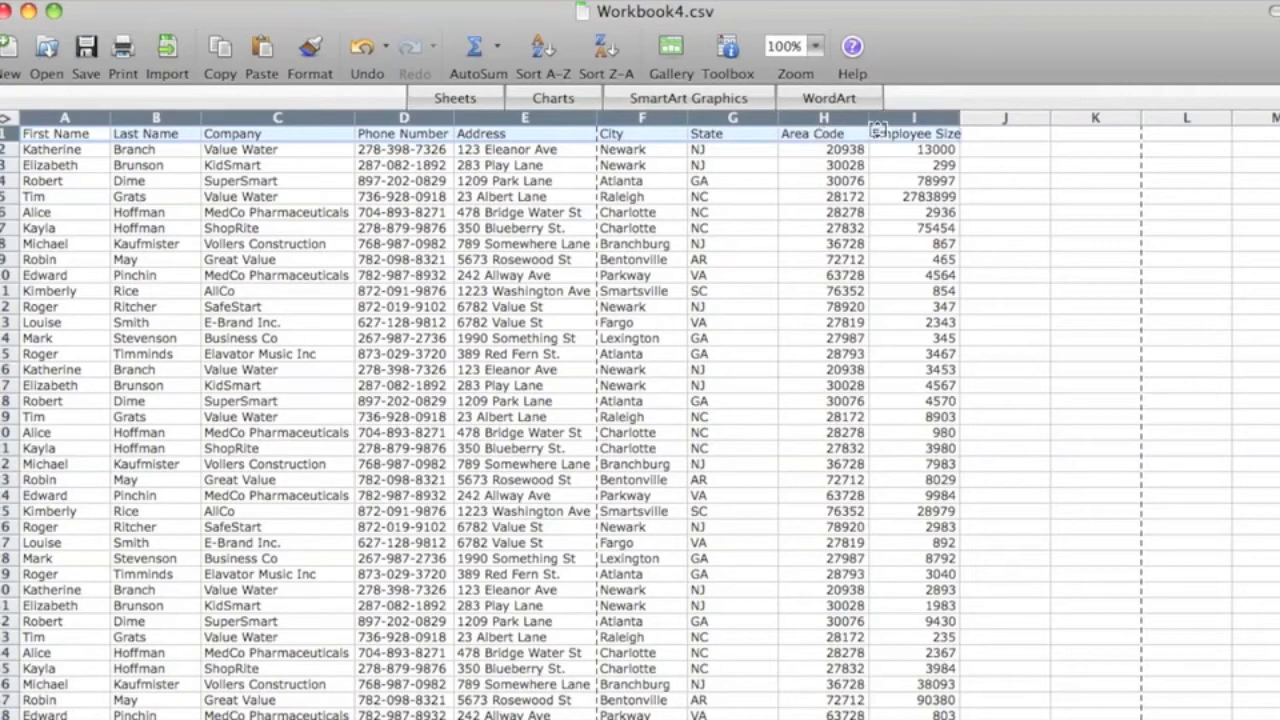
Save the workbook as Workbook4.csv in the Sites folder, using the Windows Comma Separated (.csv) format
{"action": "key", "text": "super+shift+s"}
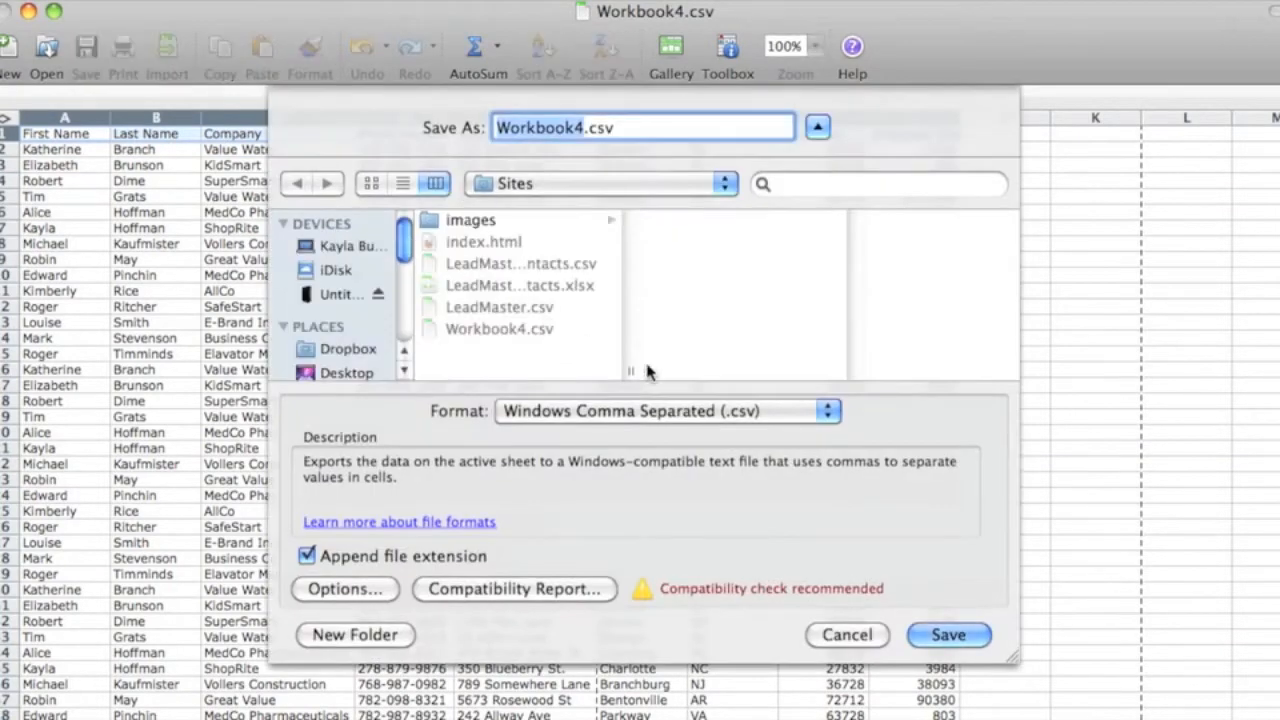
{"action": "left_click", "coordinate": [827, 412]}
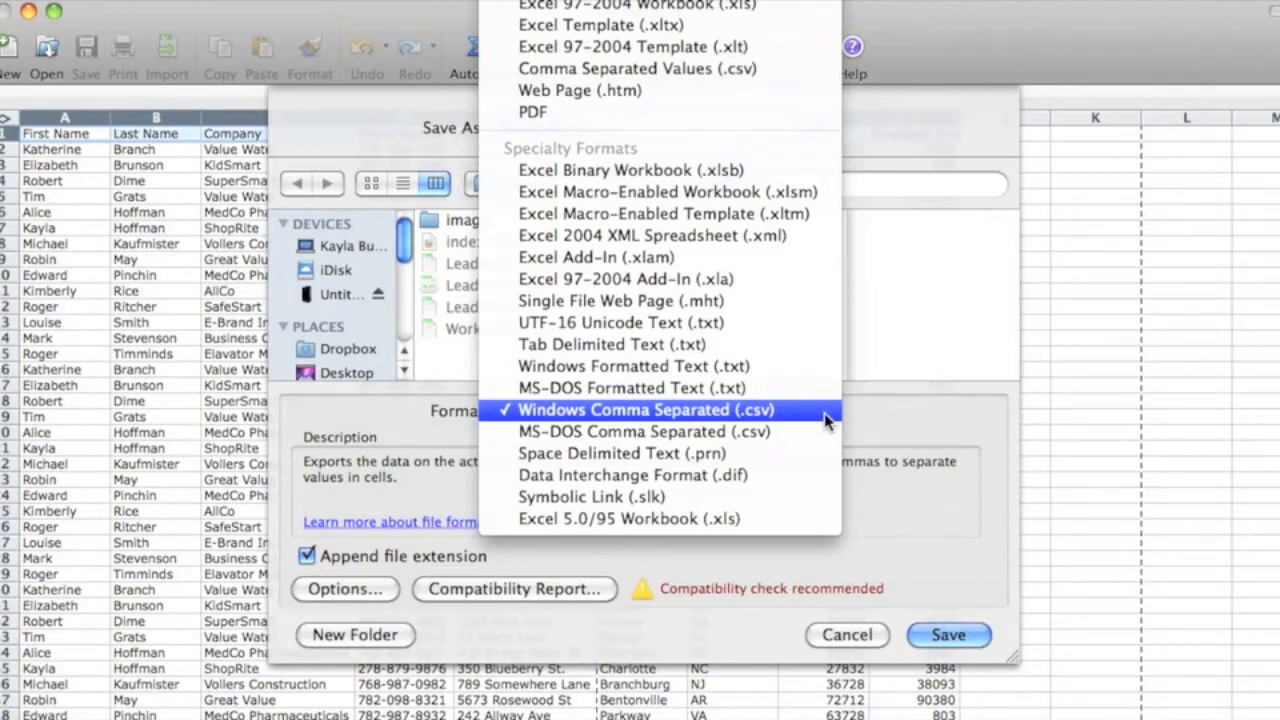
{"action": "left_click", "coordinate": [938, 638]}
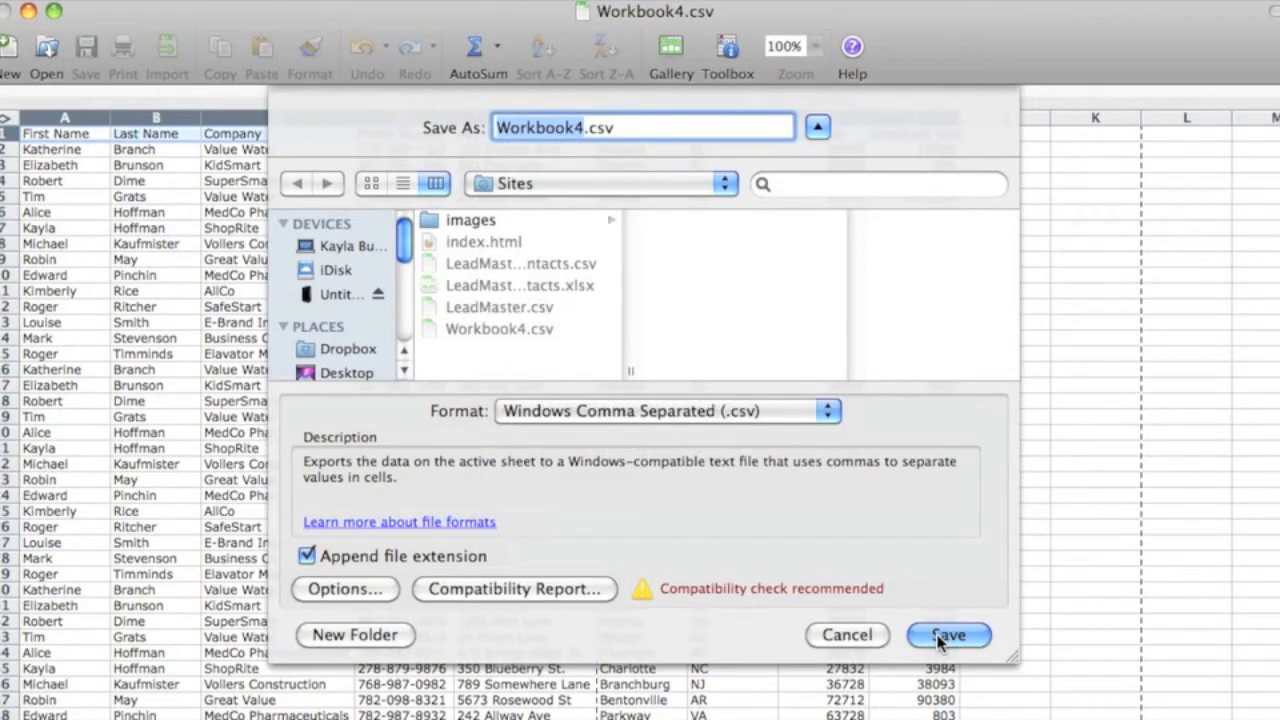
{"action": "left_click", "coordinate": [945, 636]}
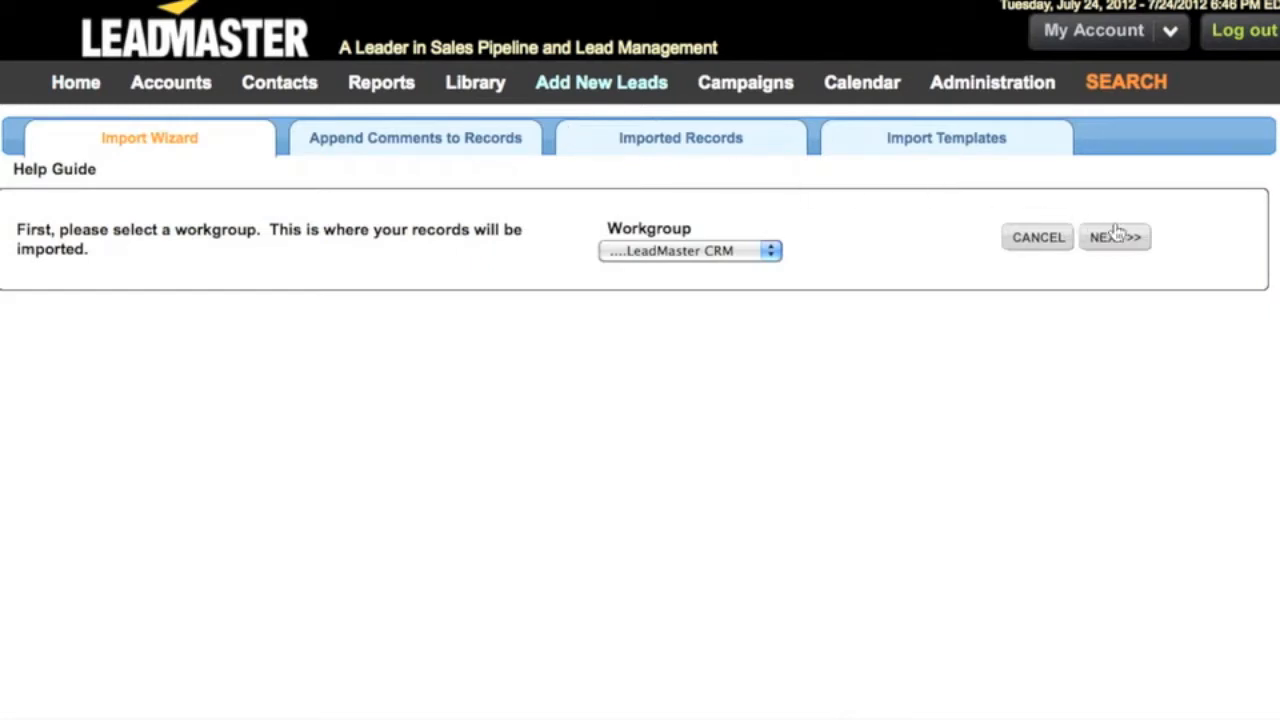
Switch to LeadMaster's Import Wizard and set AB – Interns as the workgroup receiving the imported records
{"action": "left_click", "coordinate": [771, 250]}
{"action": "left_click", "coordinate": [759, 289]}
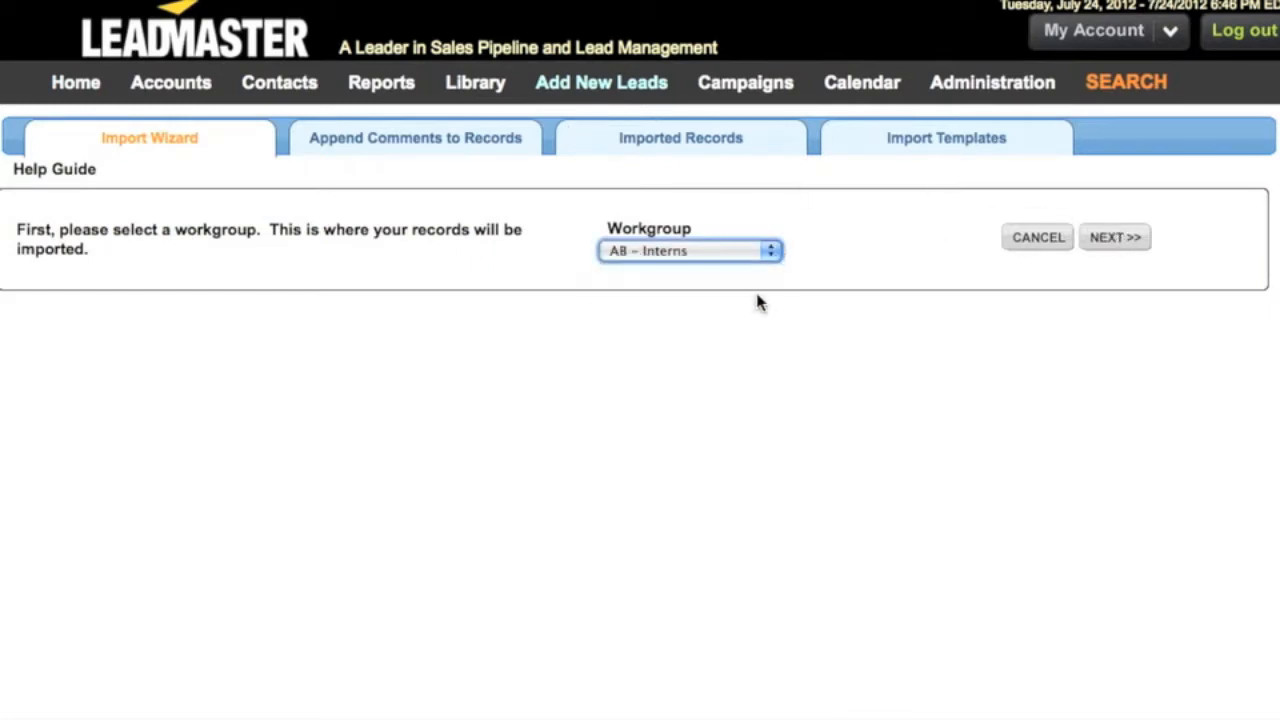
{"action": "left_click", "coordinate": [1096, 249]}
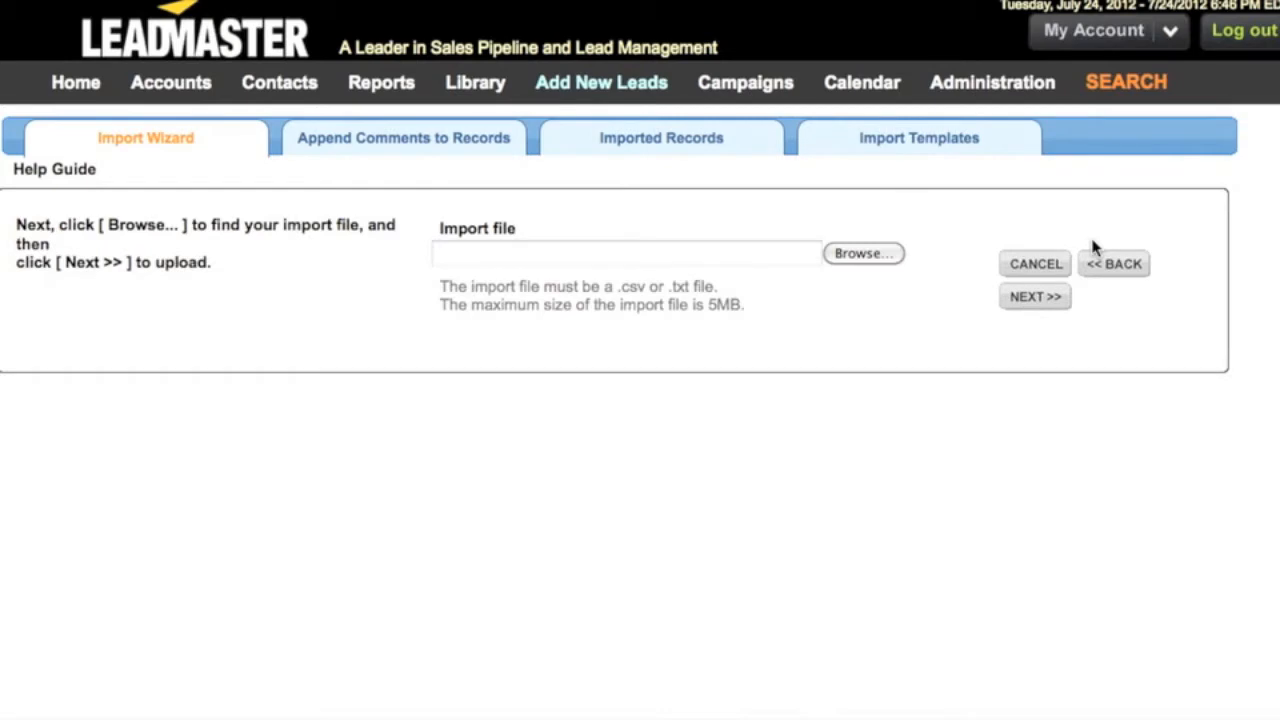
Upload Workbook4.csv from the Sites folder as the import file and continue with a new import template
{"action": "left_click", "coordinate": [880, 261]}
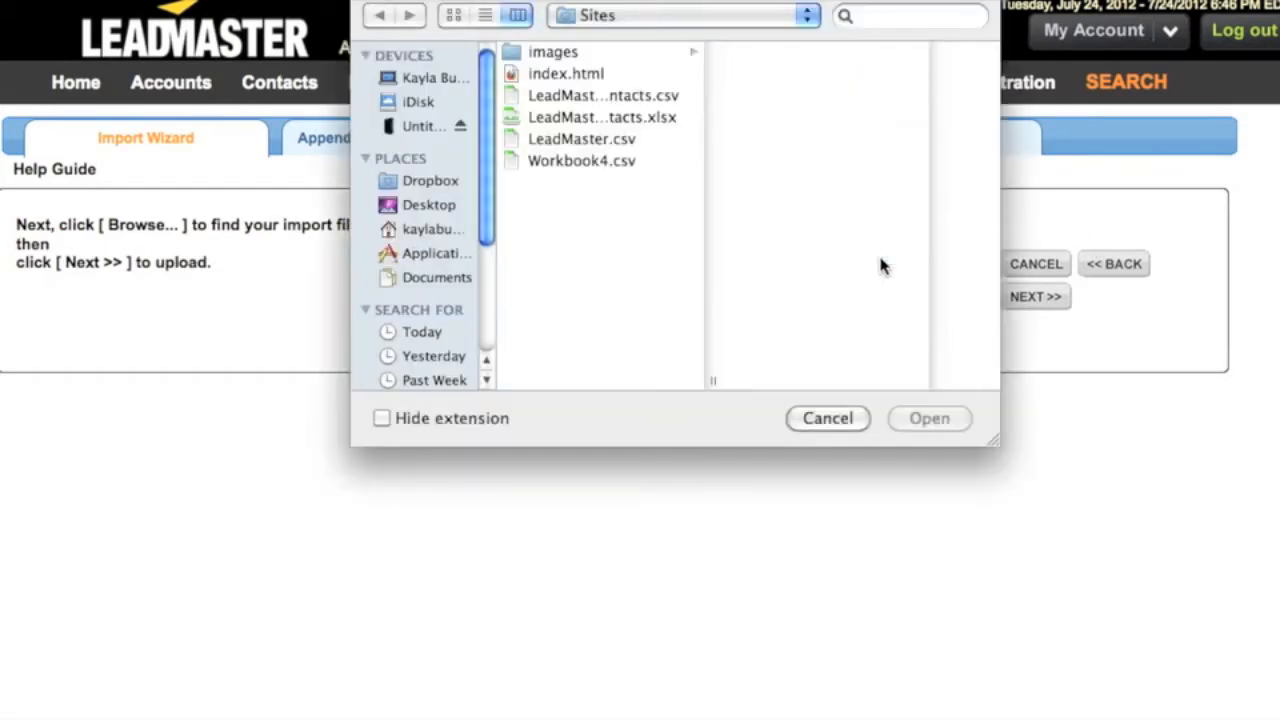
{"action": "left_click", "coordinate": [598, 162]}
{"action": "left_click", "coordinate": [928, 420]}
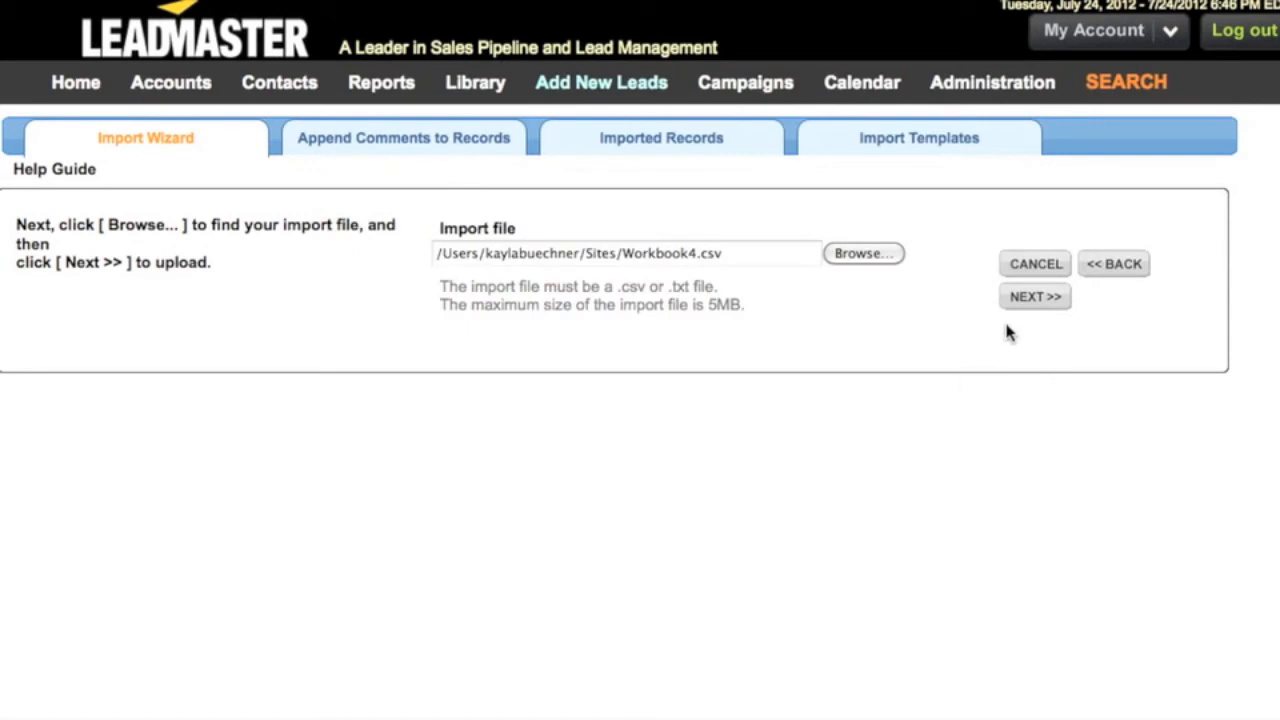
{"action": "left_click", "coordinate": [1034, 298]}
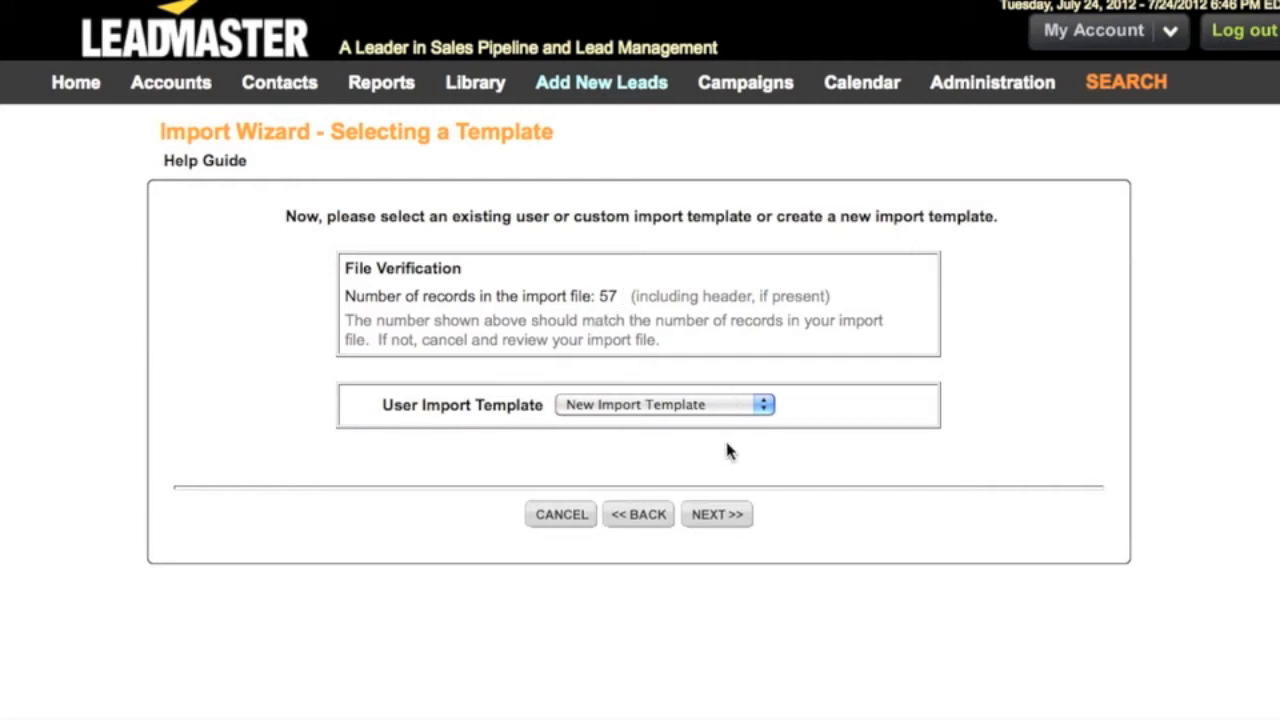
{"action": "left_click", "coordinate": [722, 521]}
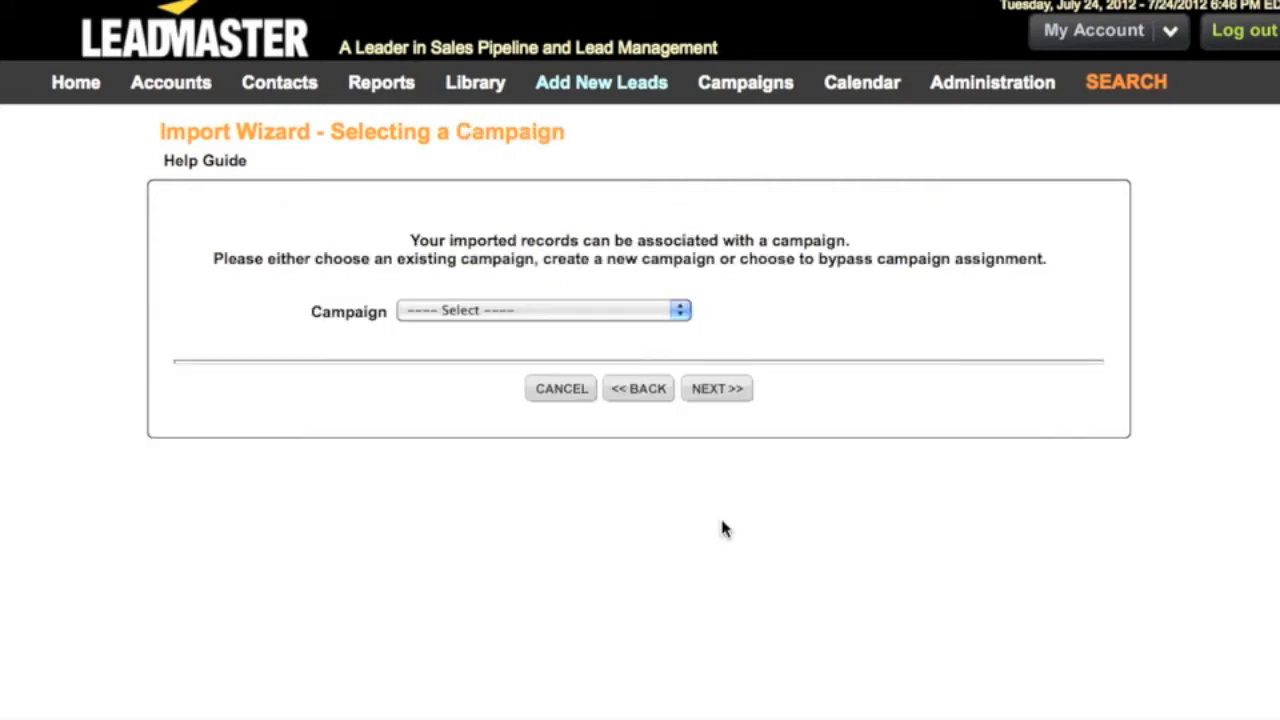
Associate the imported records with the first existing campaign listed and accept that the file contains a header record
{"action": "left_click", "coordinate": [681, 312]}
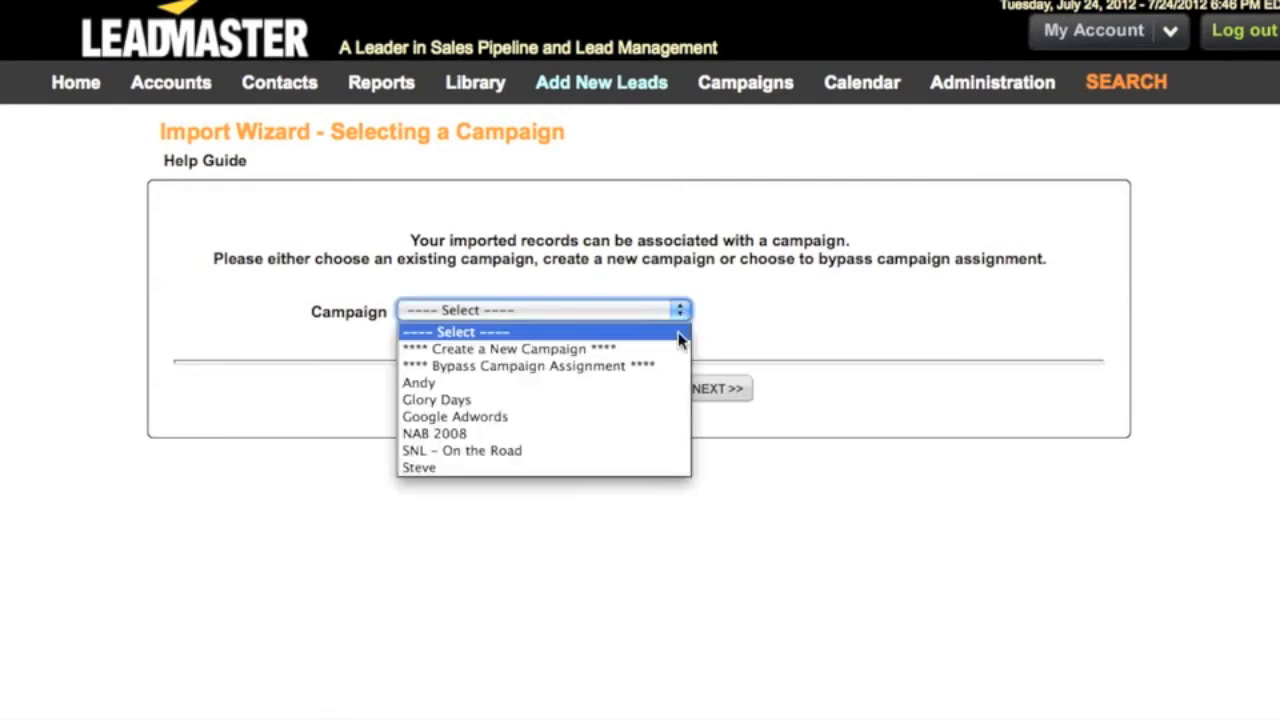
{"action": "left_click", "coordinate": [676, 383]}
{"action": "left_click", "coordinate": [700, 390]}
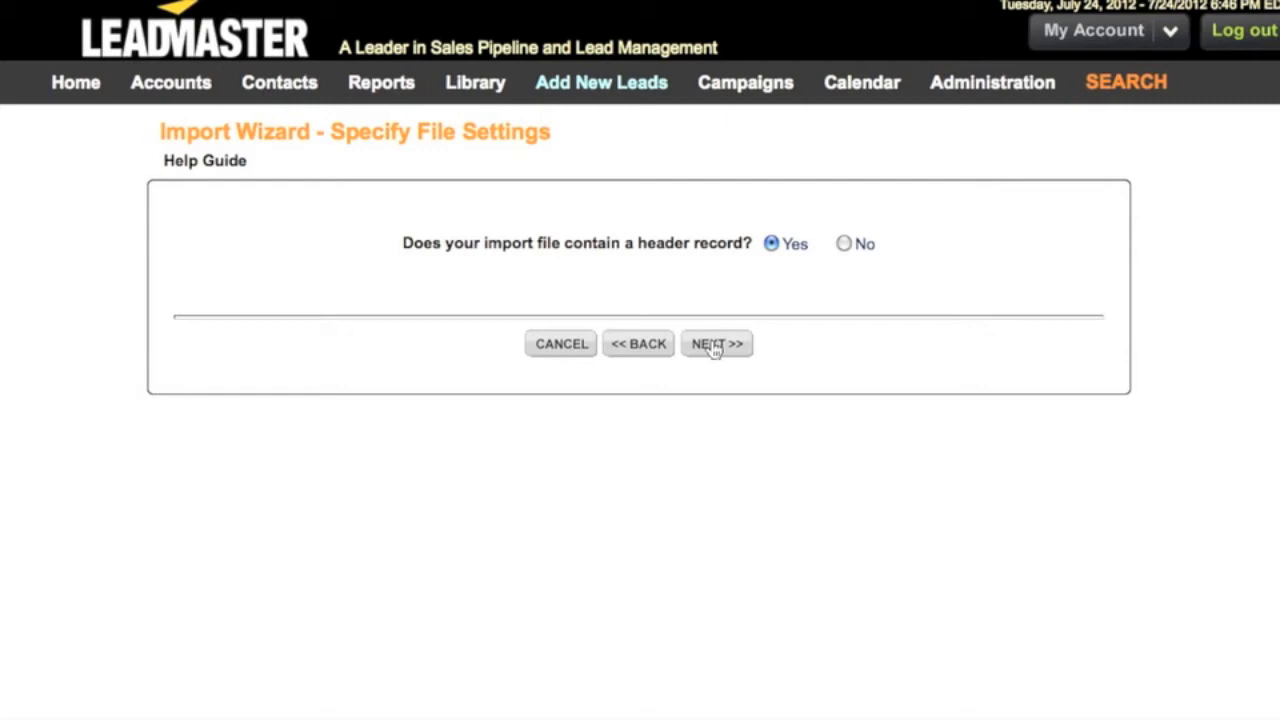
{"action": "left_click", "coordinate": [714, 347]}
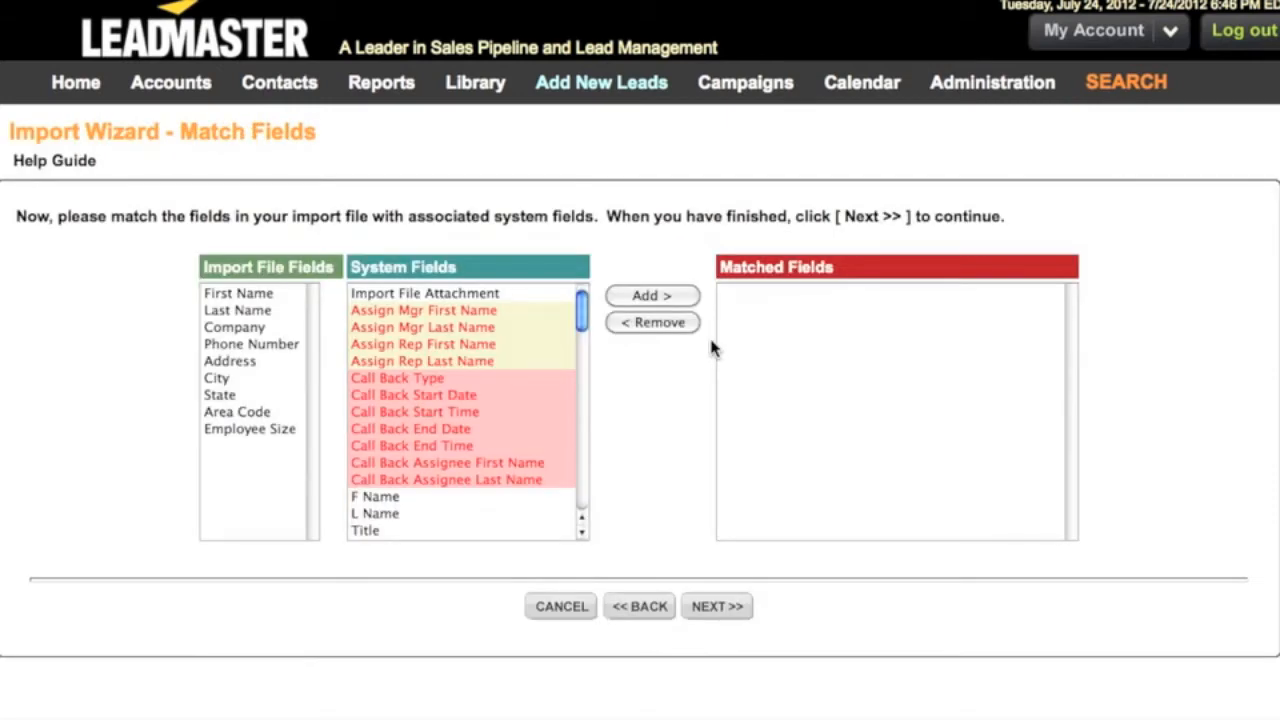
Match the City and State import file fields with the City and State system fields
{"action": "left_click", "coordinate": [286, 294]}
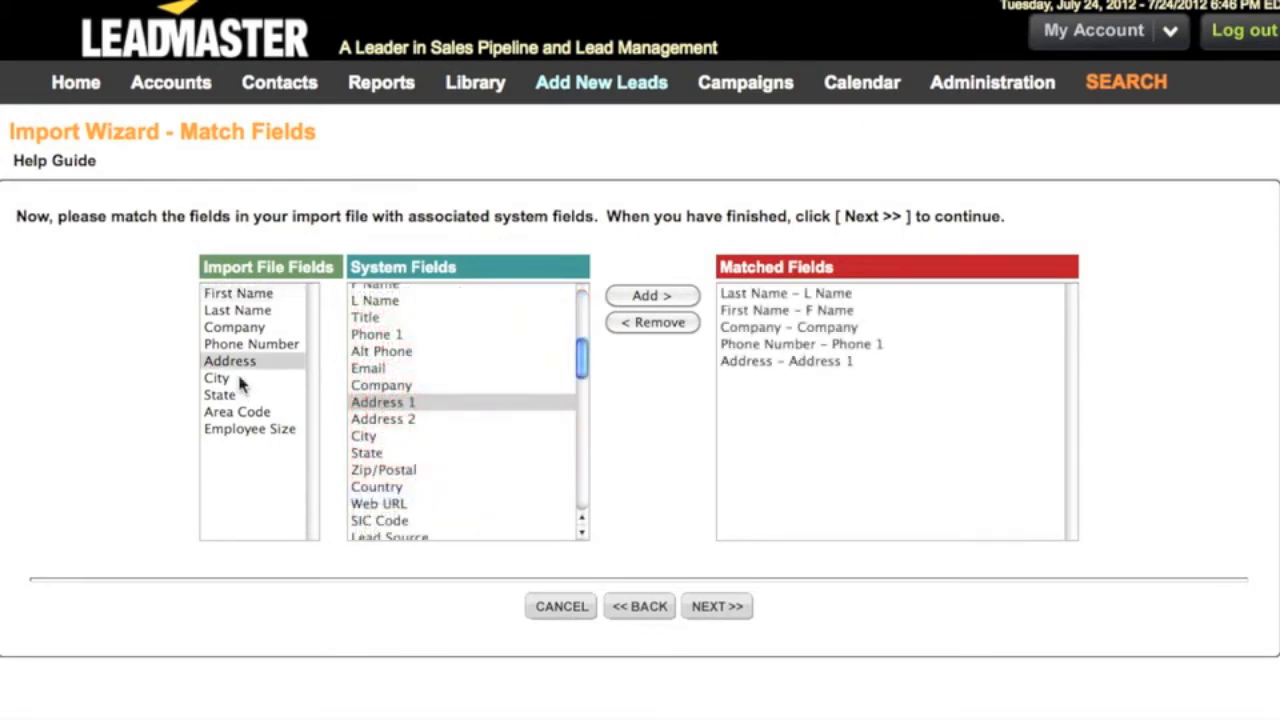
{"action": "left_click", "coordinate": [240, 382]}
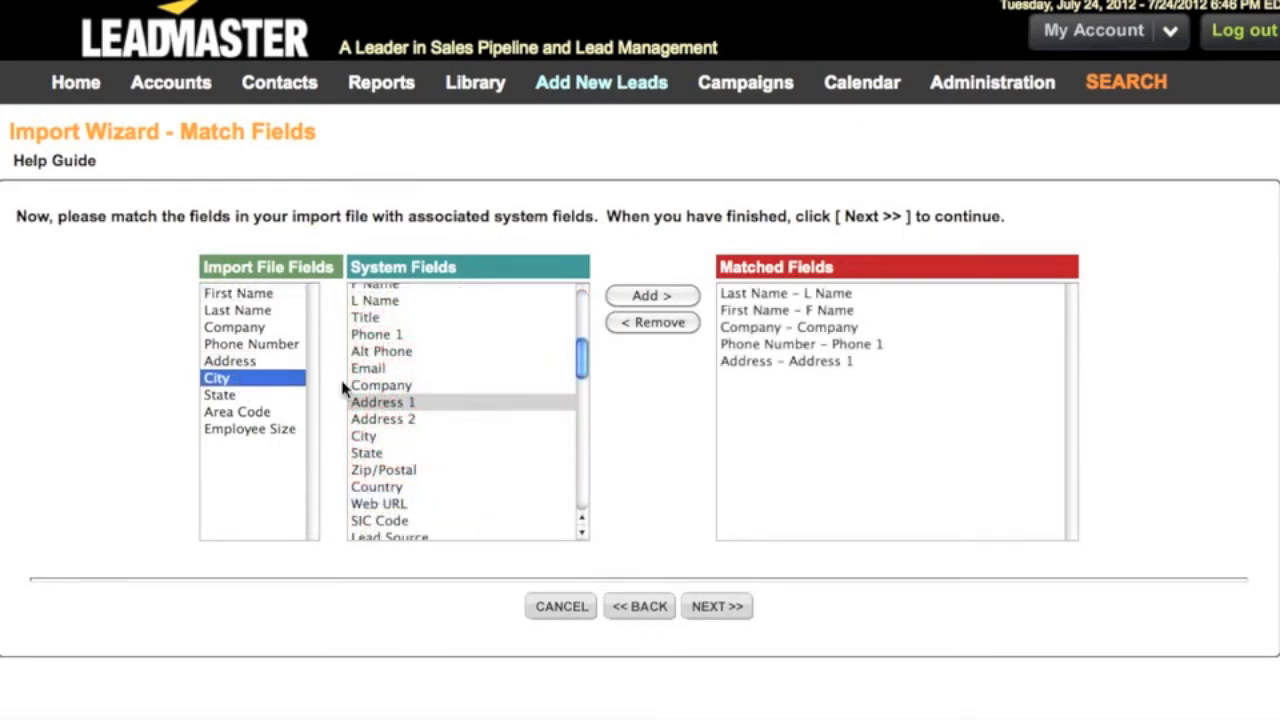
{"action": "left_click", "coordinate": [395, 437]}
{"action": "left_click", "coordinate": [651, 296]}
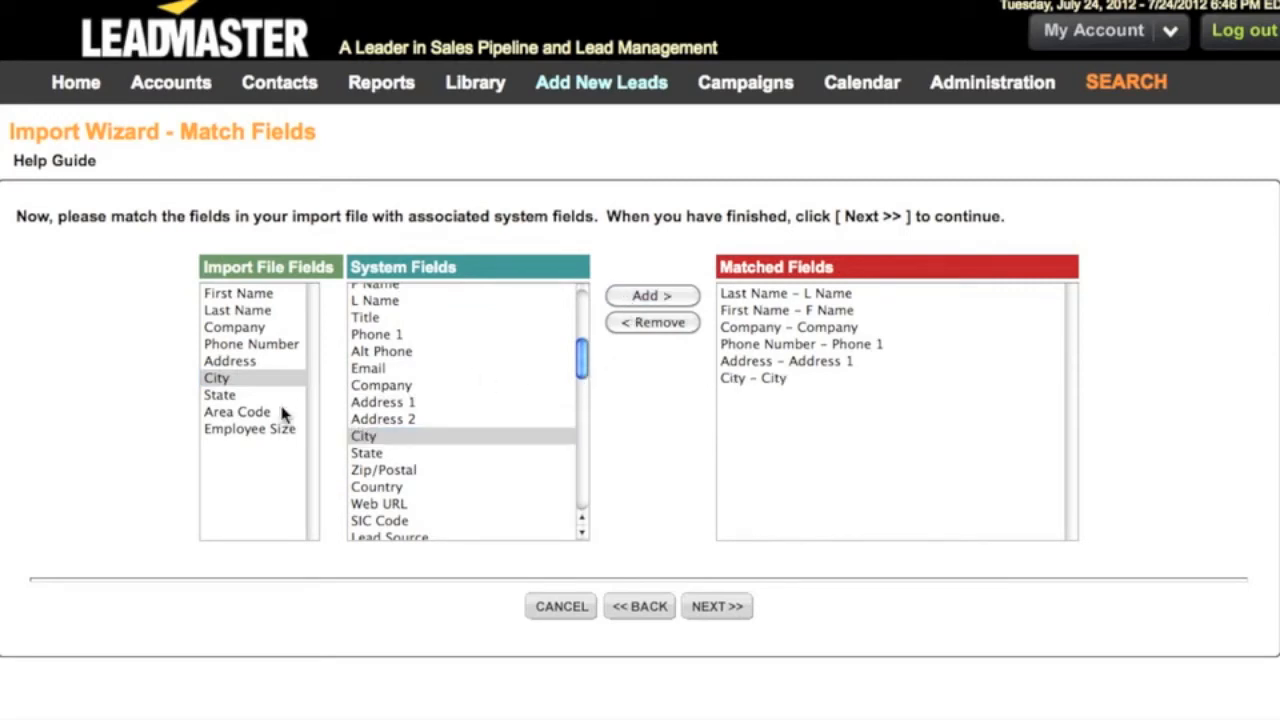
{"action": "left_click", "coordinate": [245, 395]}
{"action": "left_click", "coordinate": [368, 453]}
{"action": "left_click", "coordinate": [660, 296]}
Match the Area Code import file field with the Zip/Postal system field and finish the field matching
{"action": "left_click", "coordinate": [258, 409]}
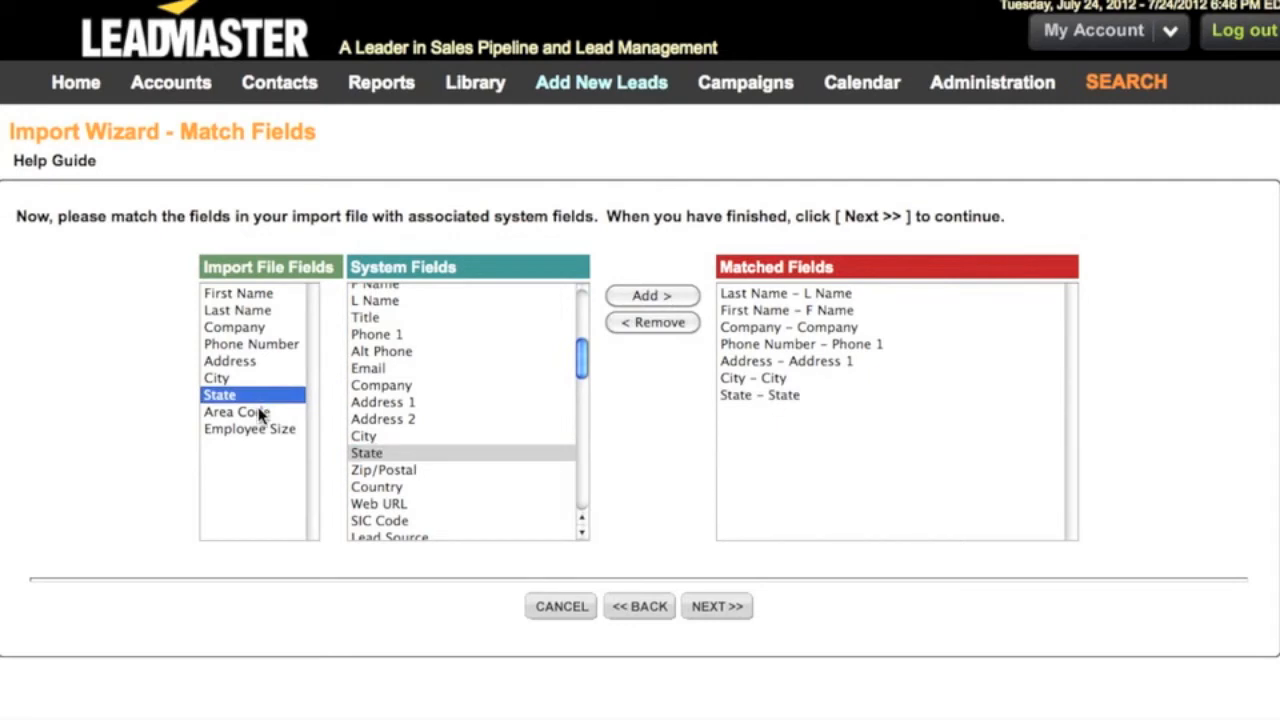
{"action": "scroll", "coordinate": [403, 420], "scroll_direction": "down", "scroll_amount": 1}
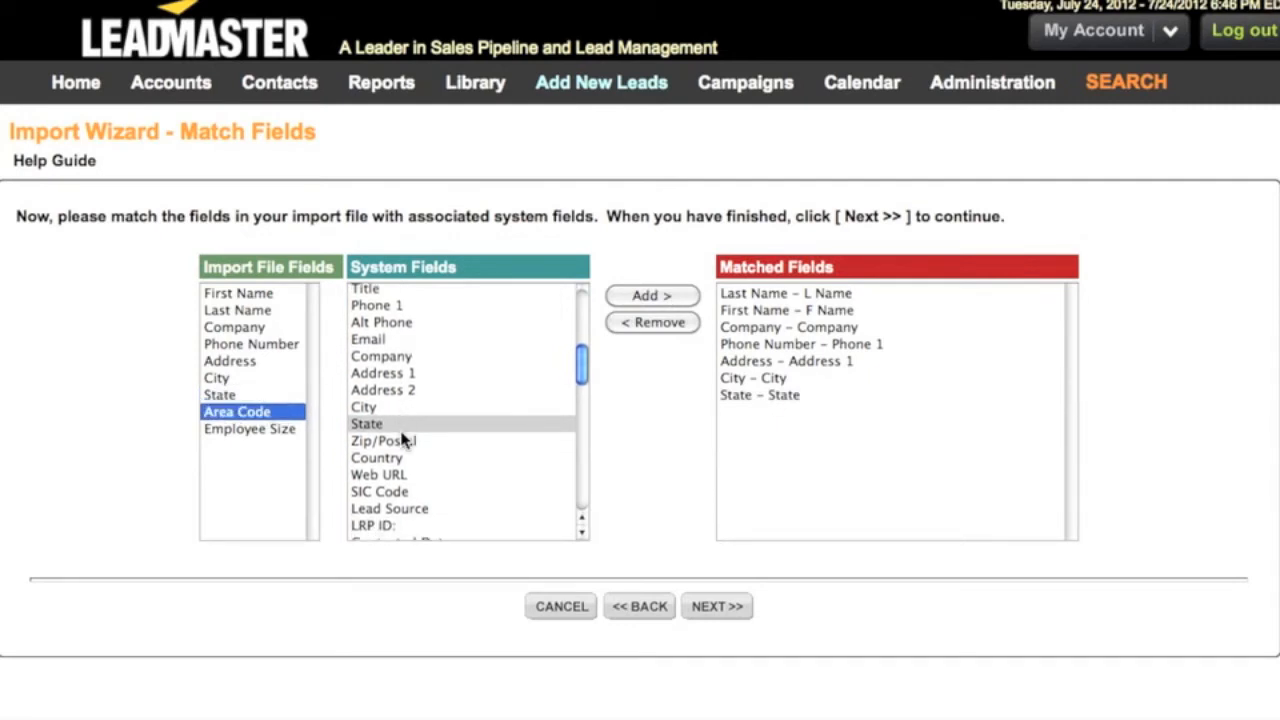
{"action": "left_click", "coordinate": [403, 437]}
{"action": "left_click", "coordinate": [628, 298]}
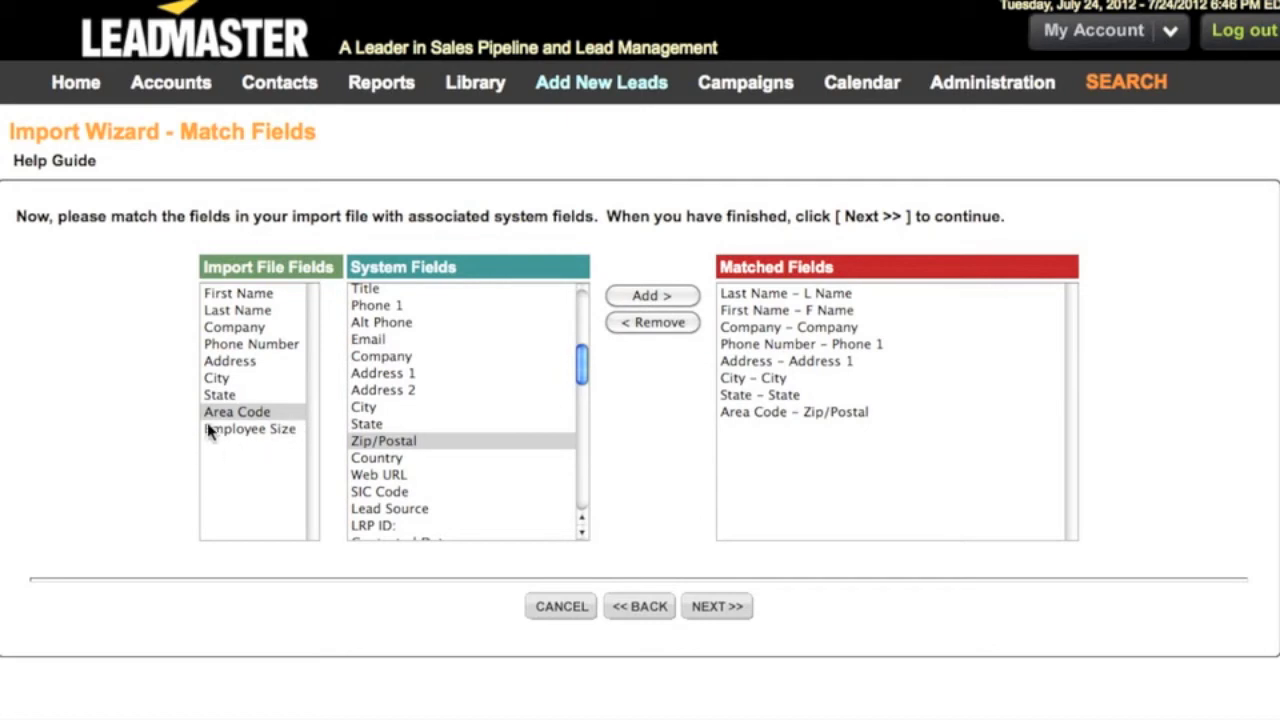
{"action": "left_click", "coordinate": [714, 607]}
Choose the .Sample Website Feed custom form and match Employee Size with its question 1 about how many employees there are
{"action": "left_click", "coordinate": [595, 312]}
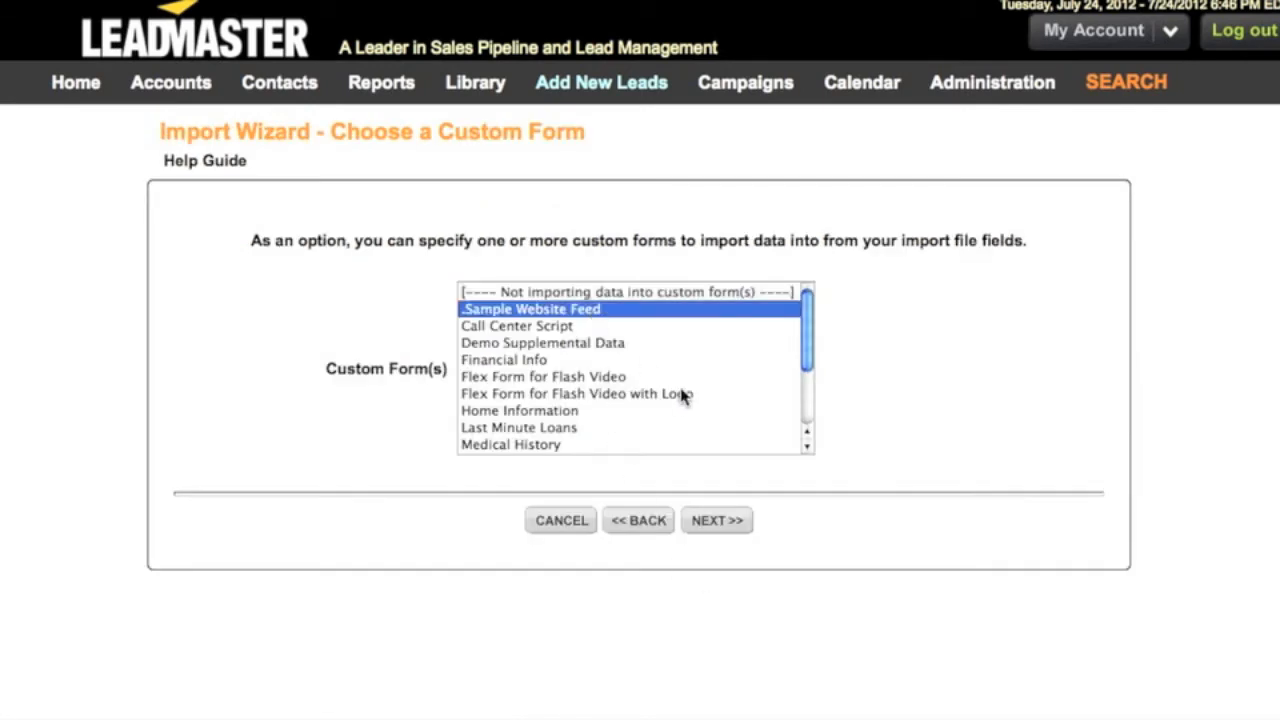
{"action": "left_click", "coordinate": [730, 528]}
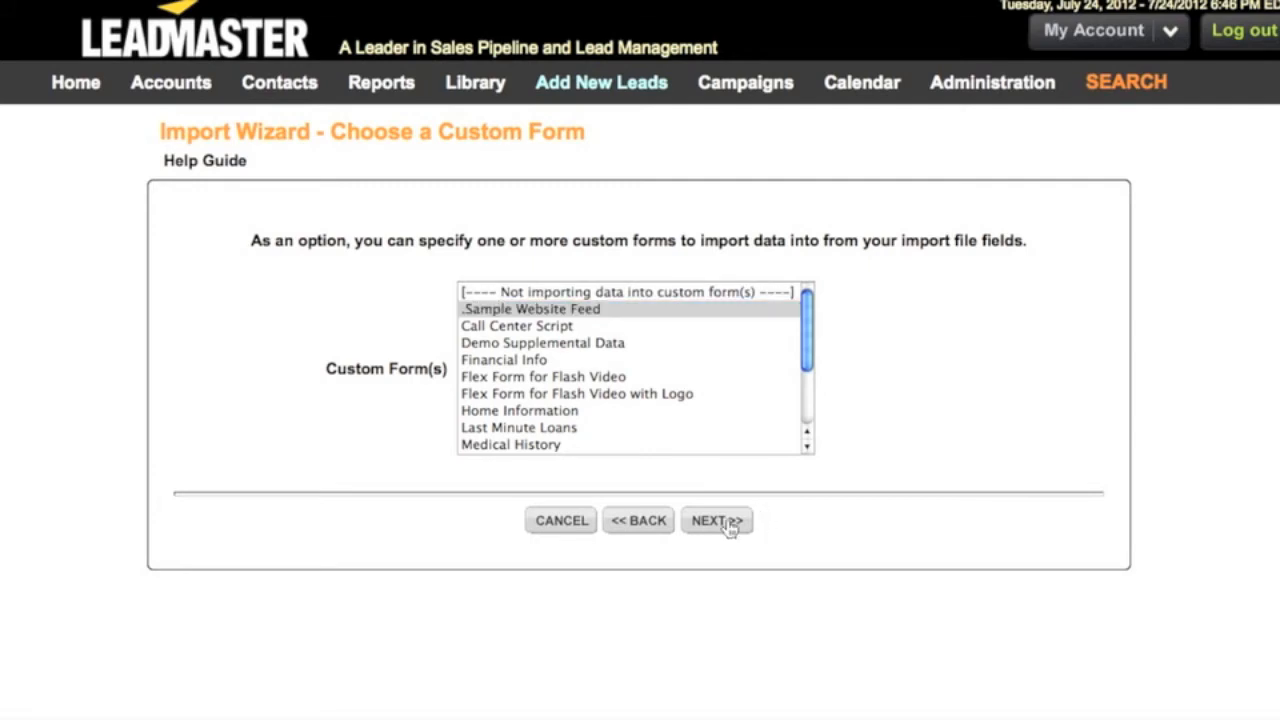
{"action": "left_click", "coordinate": [502, 272]}
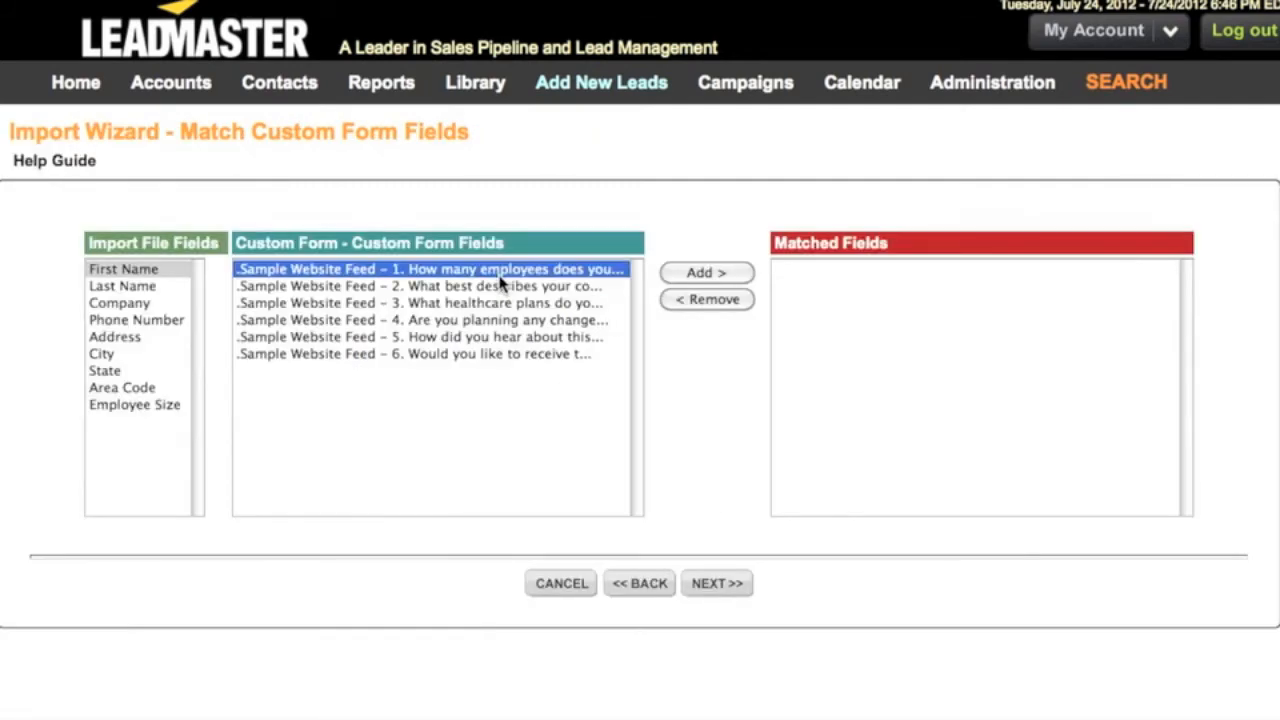
{"action": "left_click", "coordinate": [155, 408]}
{"action": "left_click", "coordinate": [710, 274]}
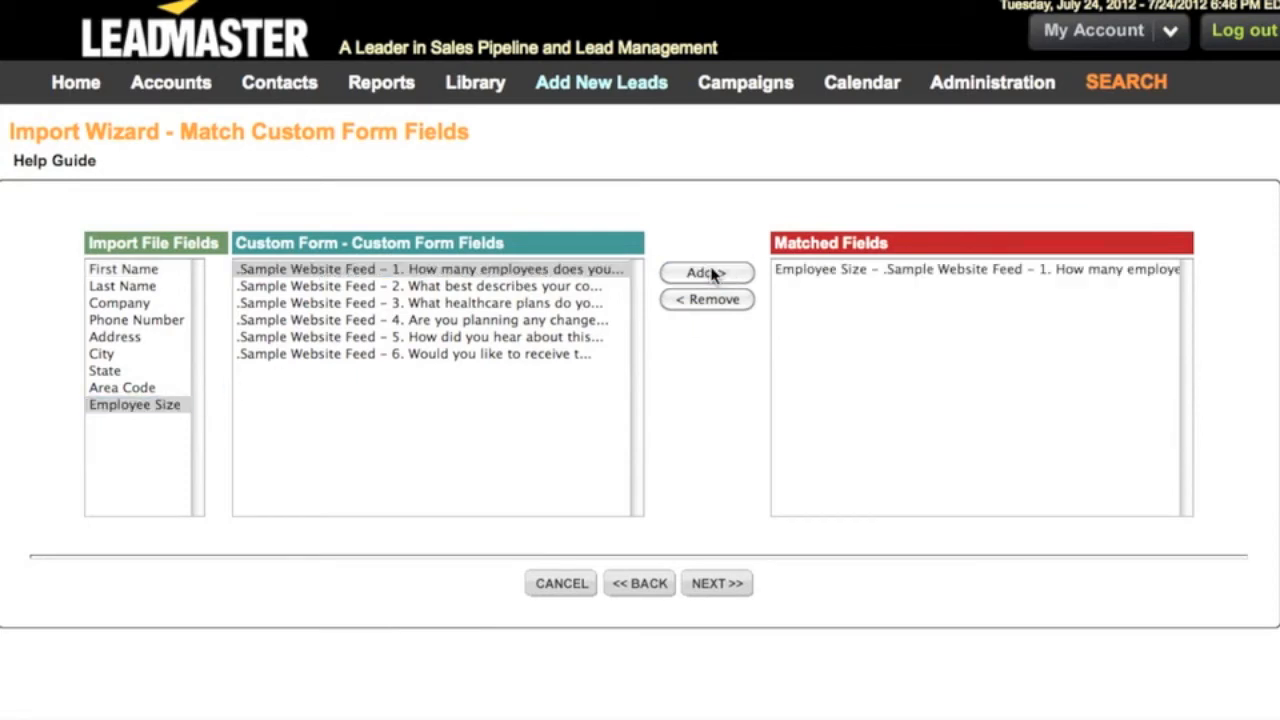
{"action": "left_click", "coordinate": [705, 581]}
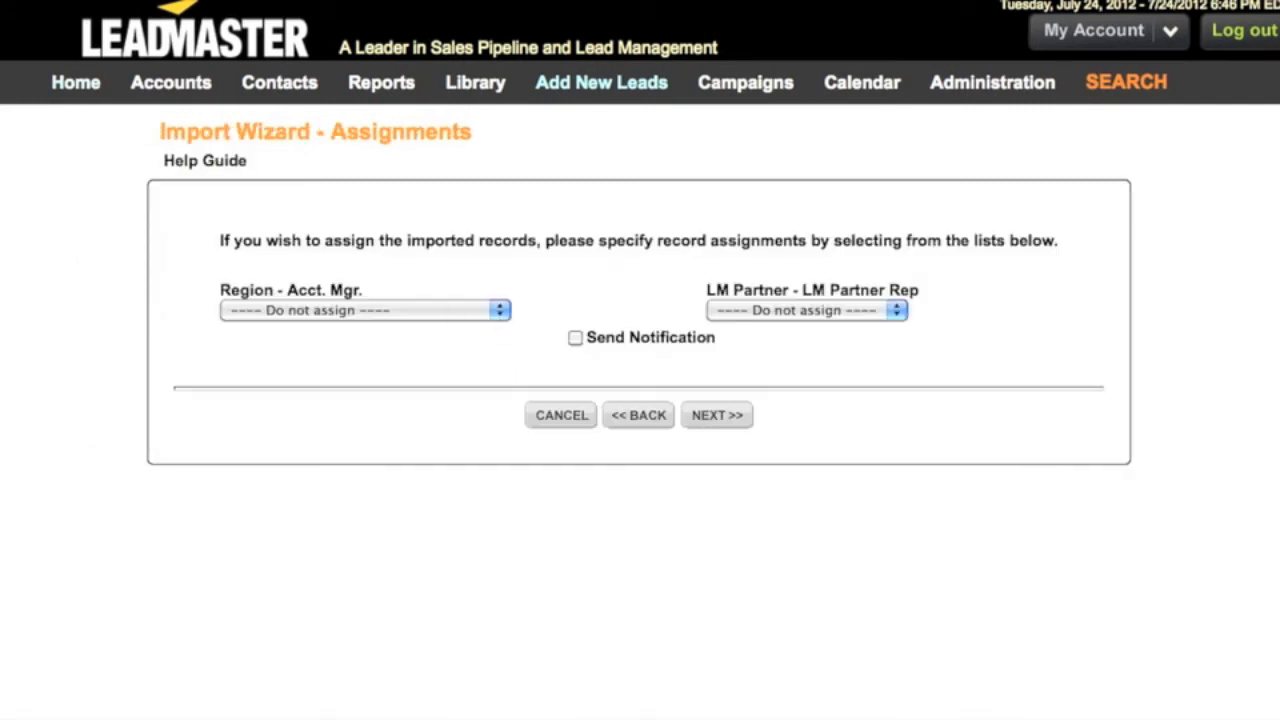
Leave the records unassigned to any account manager or partner rep and enable Send Notification
{"action": "left_click", "coordinate": [498, 314]}
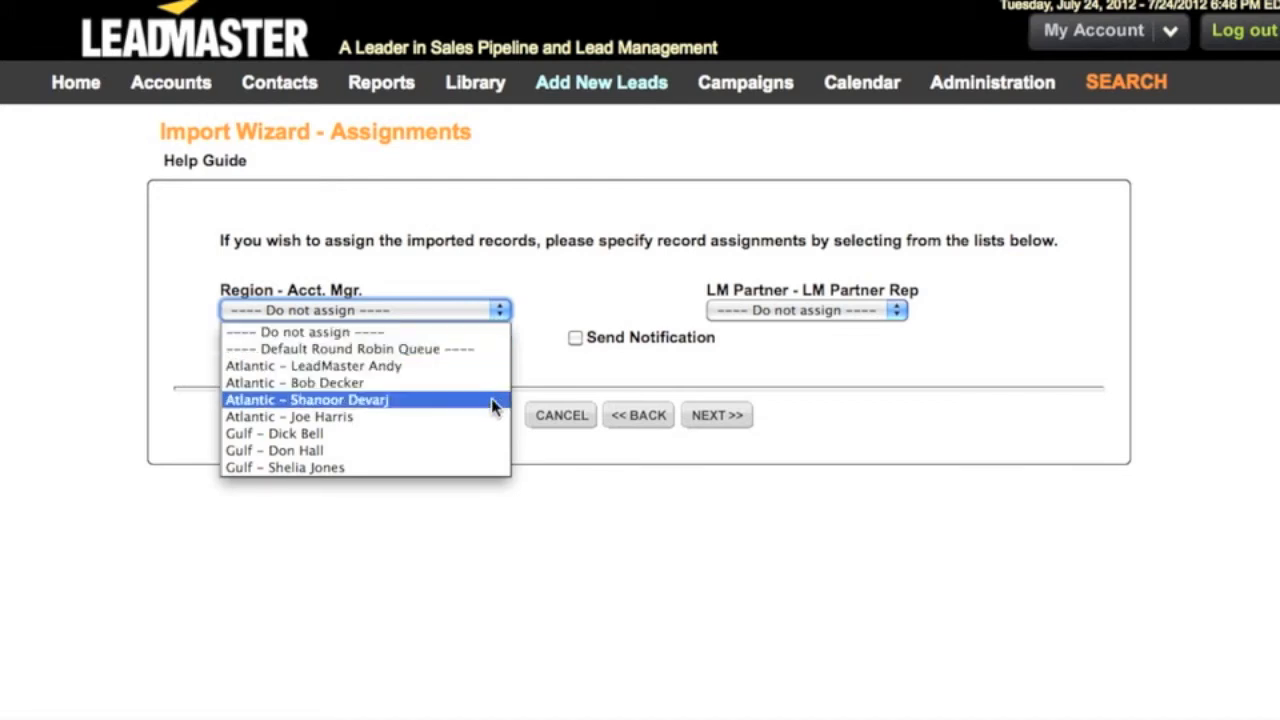
{"action": "left_click", "coordinate": [543, 284]}
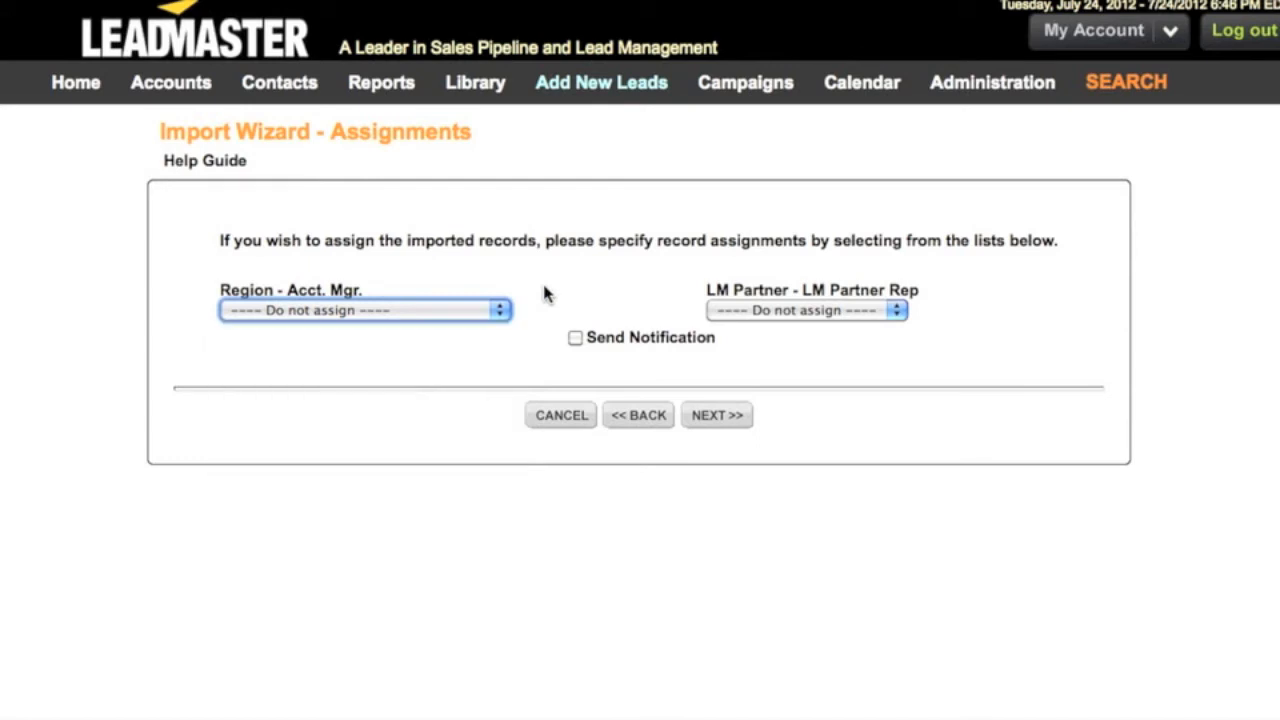
{"action": "left_click", "coordinate": [576, 340]}
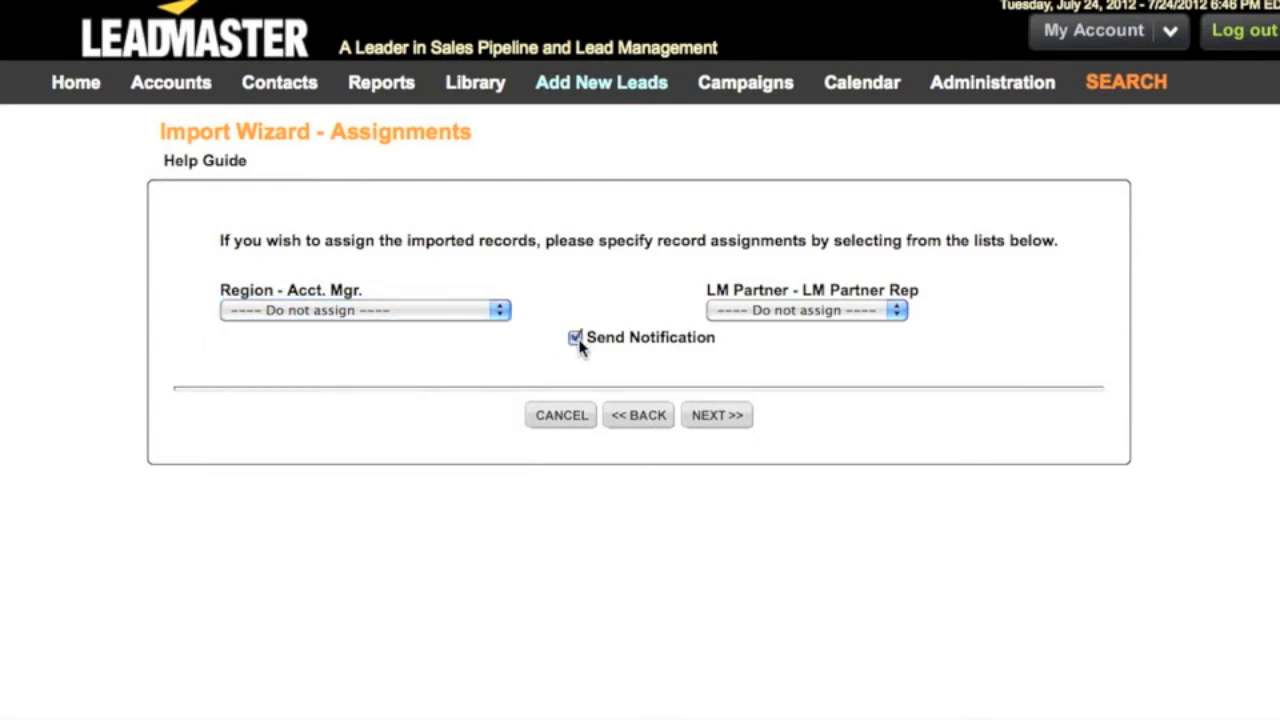
{"action": "left_click", "coordinate": [716, 414]}
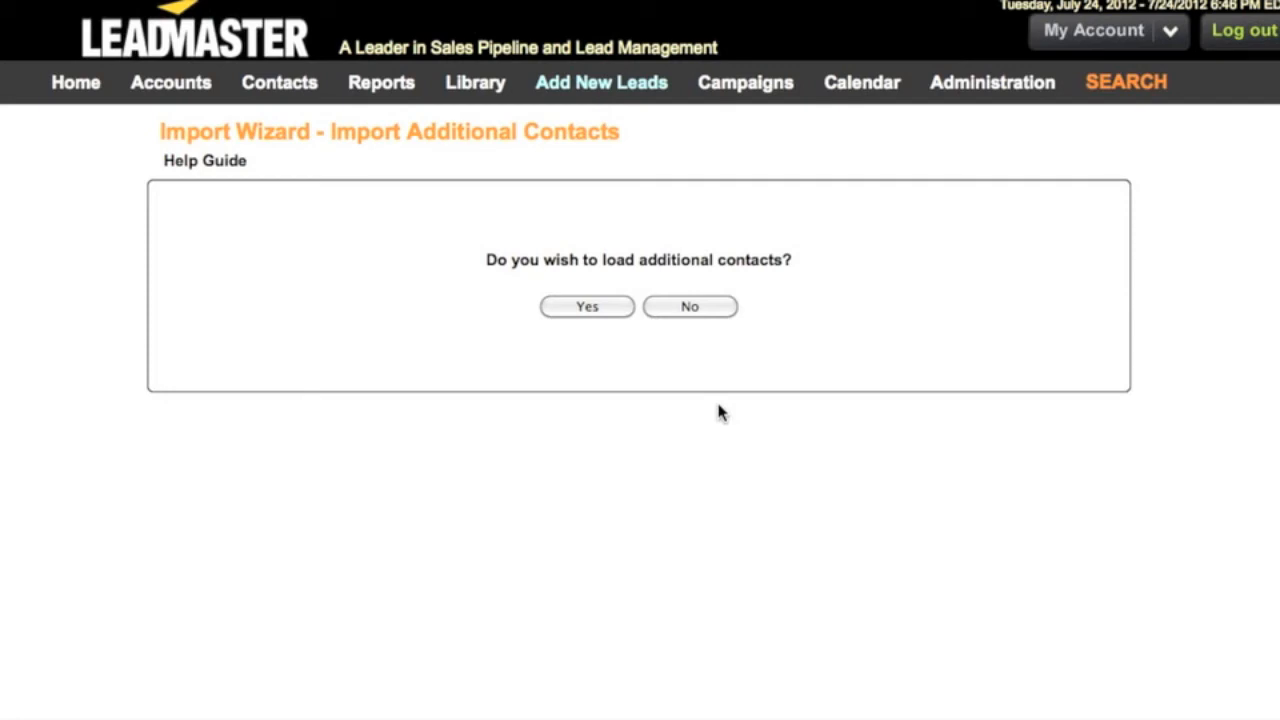
Decline loading additional contacts and finish the import from the summary
{"action": "left_click", "coordinate": [697, 311]}
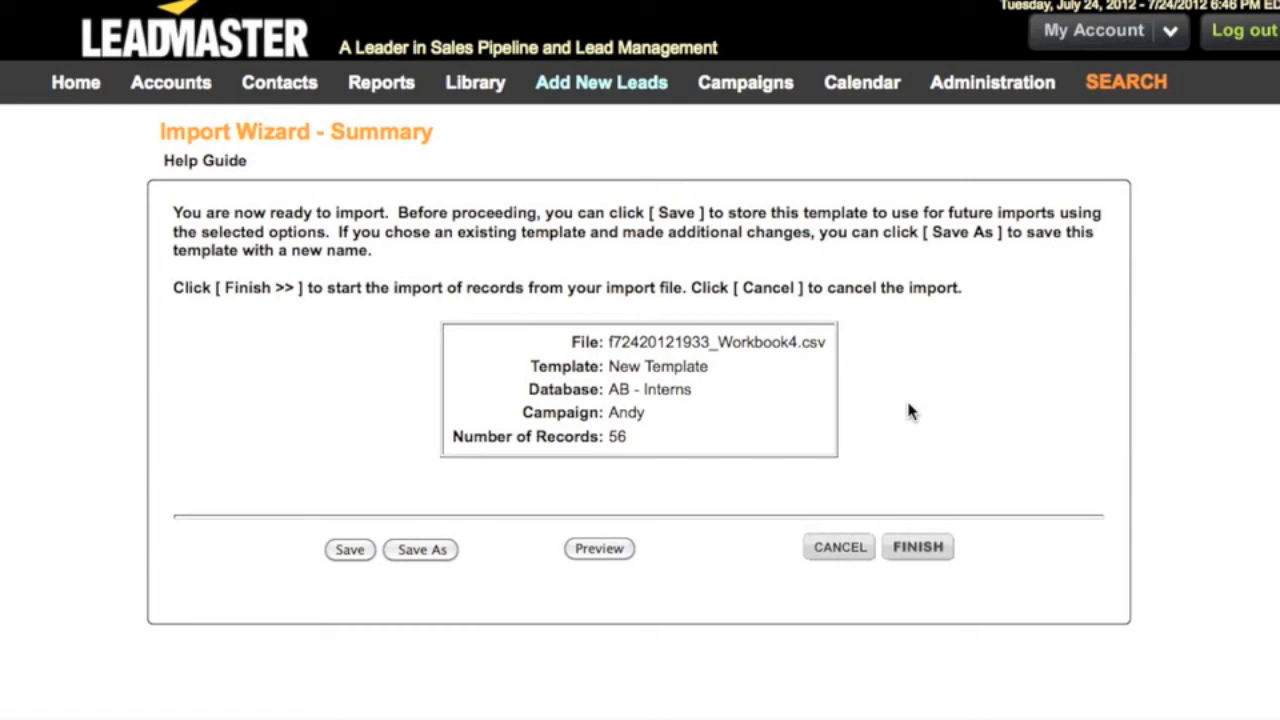
{"action": "left_click", "coordinate": [916, 546]}
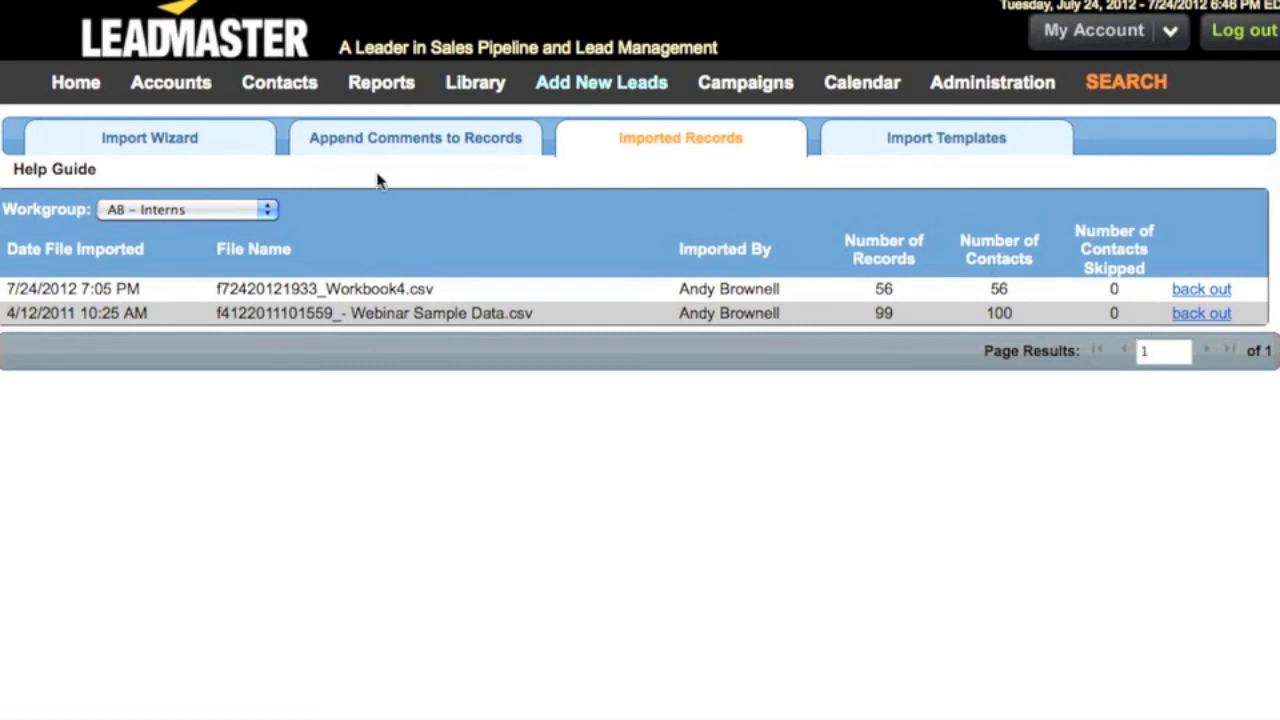
Search the contacts list for an imported contact by last name
{"action": "left_click", "coordinate": [249, 88]}
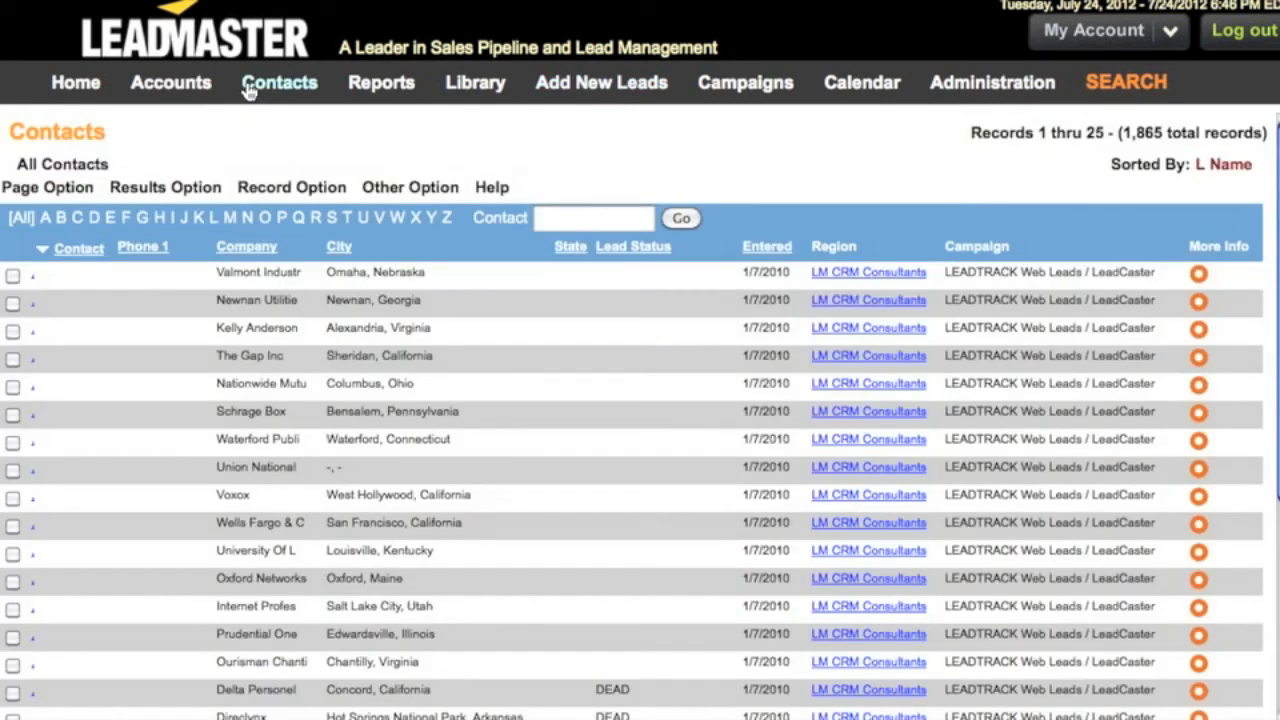
{"action": "left_click", "coordinate": [591, 218]}
{"action": "type", "text": "Brunson"}
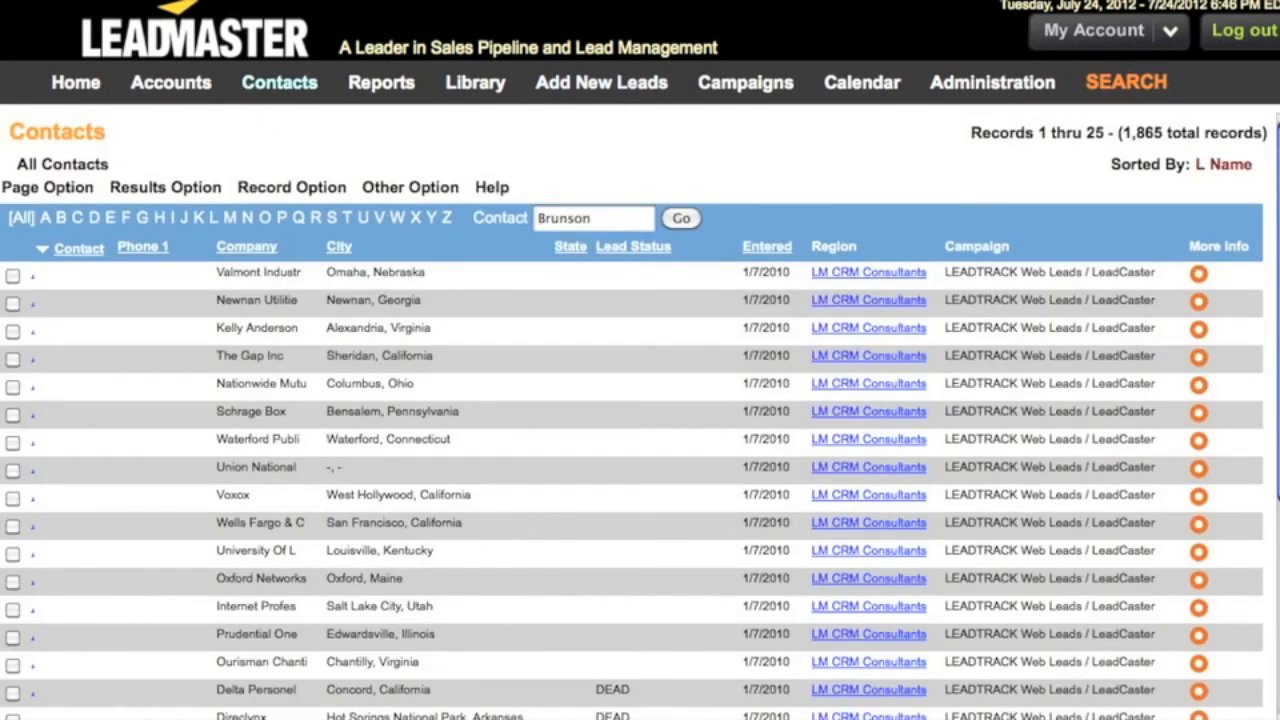
{"action": "key", "text": "Return"}
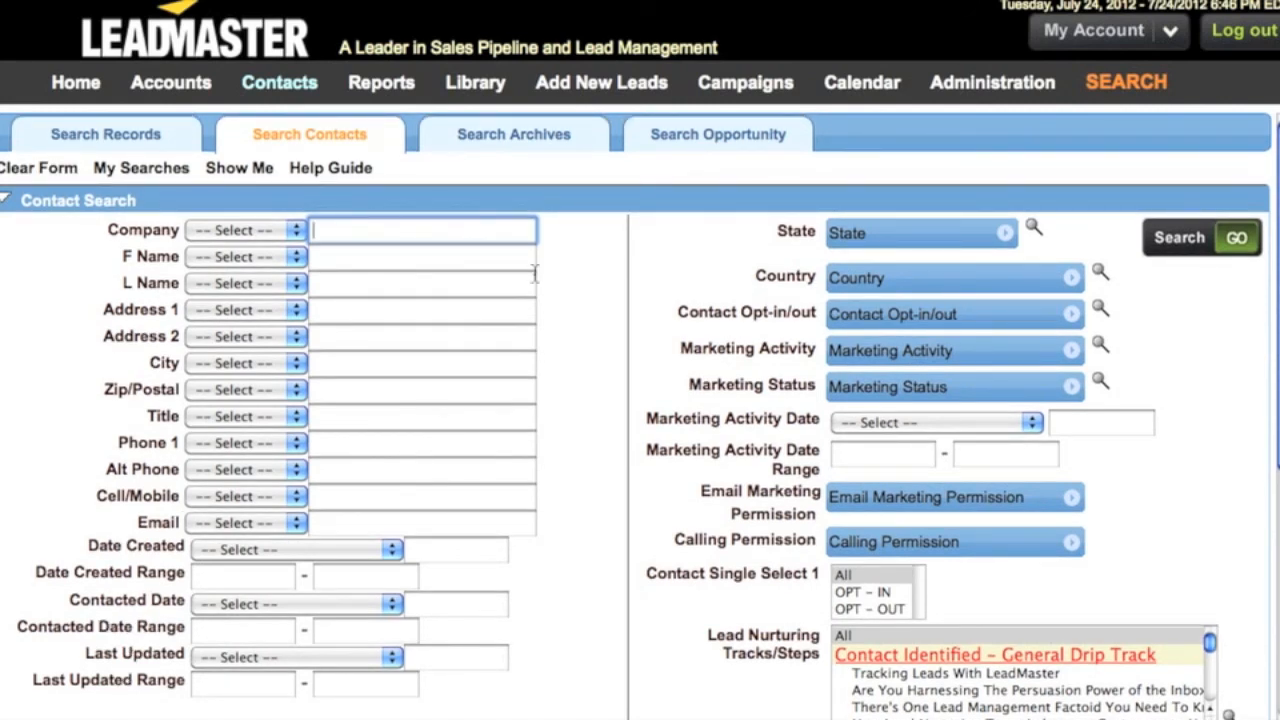
Back out the Workbook4.csv import in the imported records list, confirming deletion of its records
{"action": "mouse_move", "coordinate": [565, 88]}
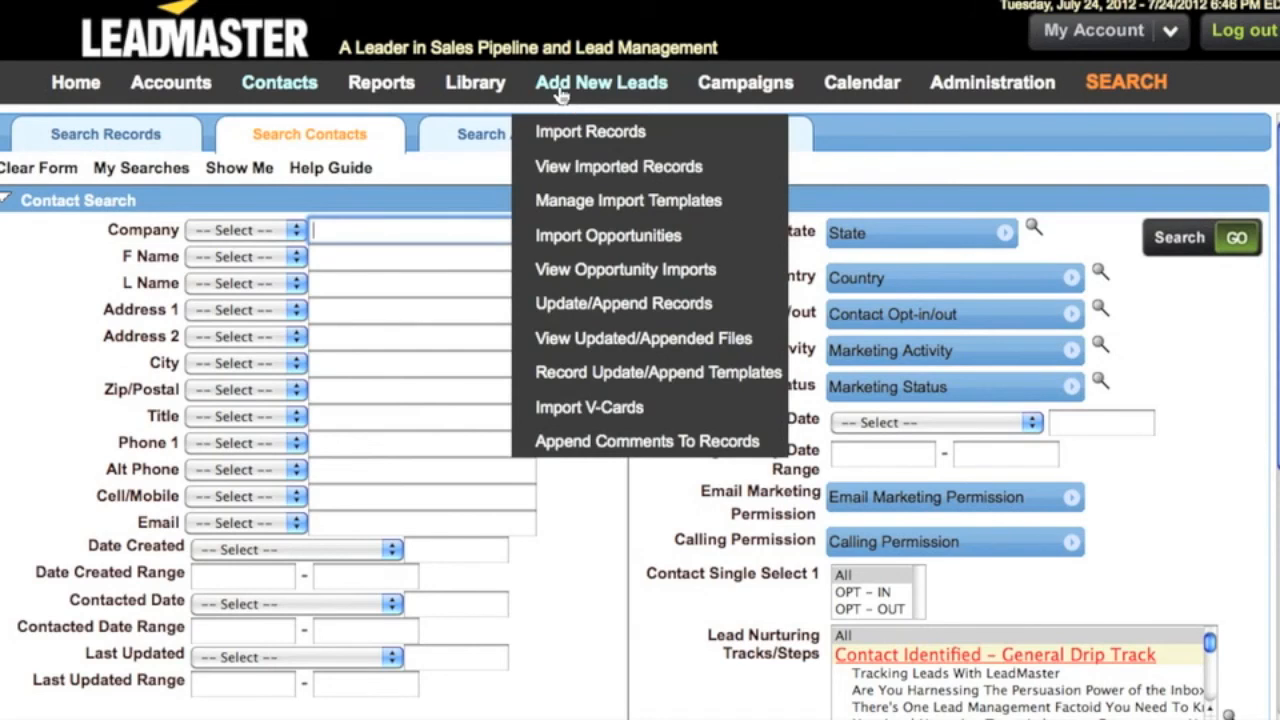
{"action": "left_click", "coordinate": [575, 170]}
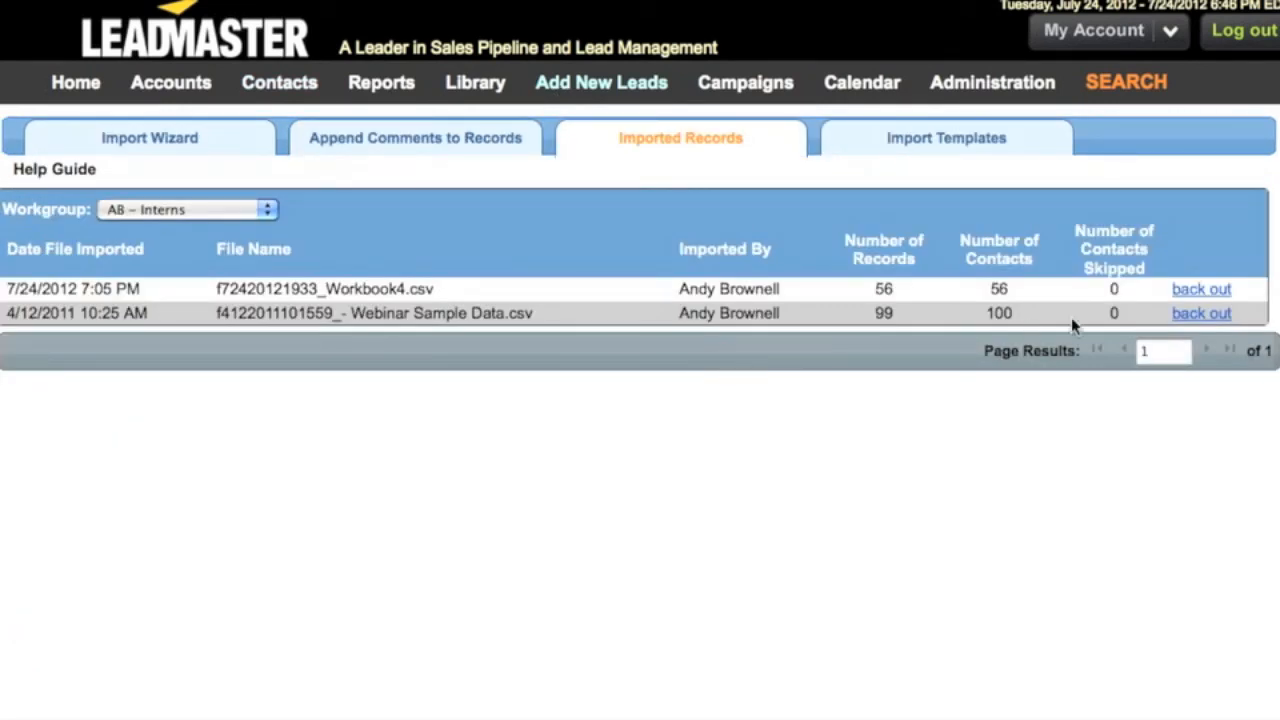
{"action": "left_click", "coordinate": [1198, 290]}
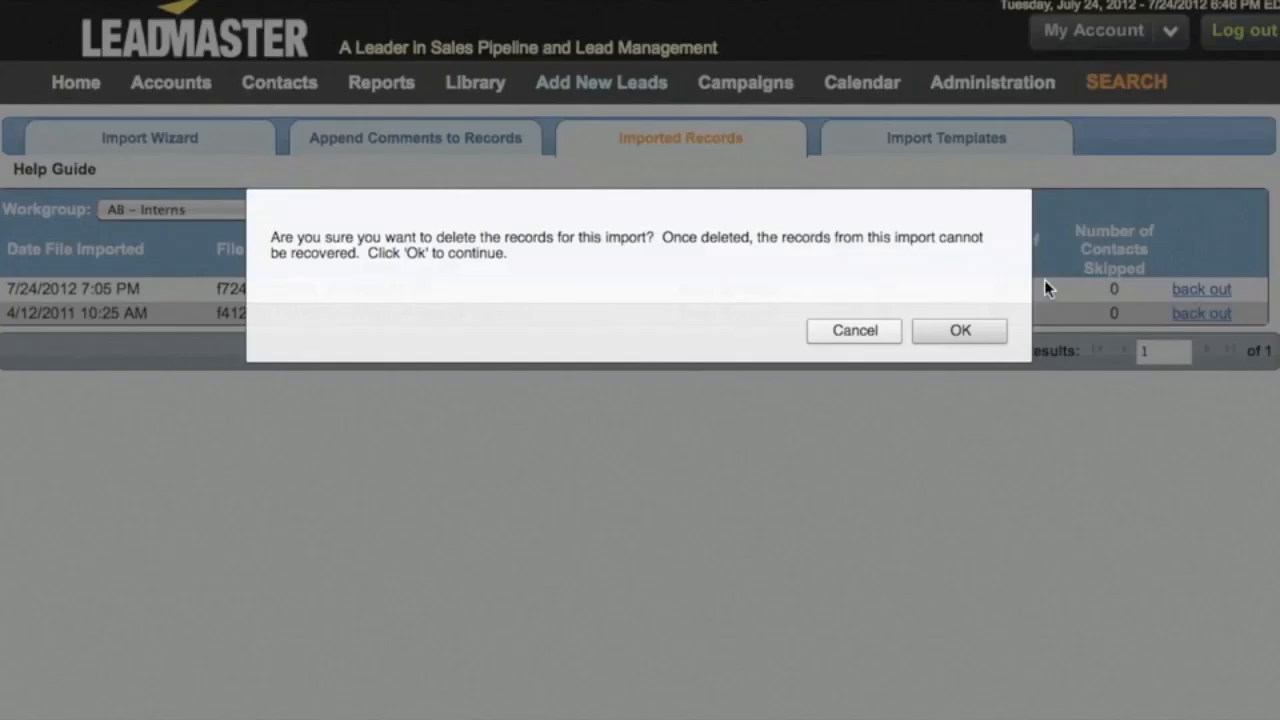
{"action": "left_click", "coordinate": [938, 330]}
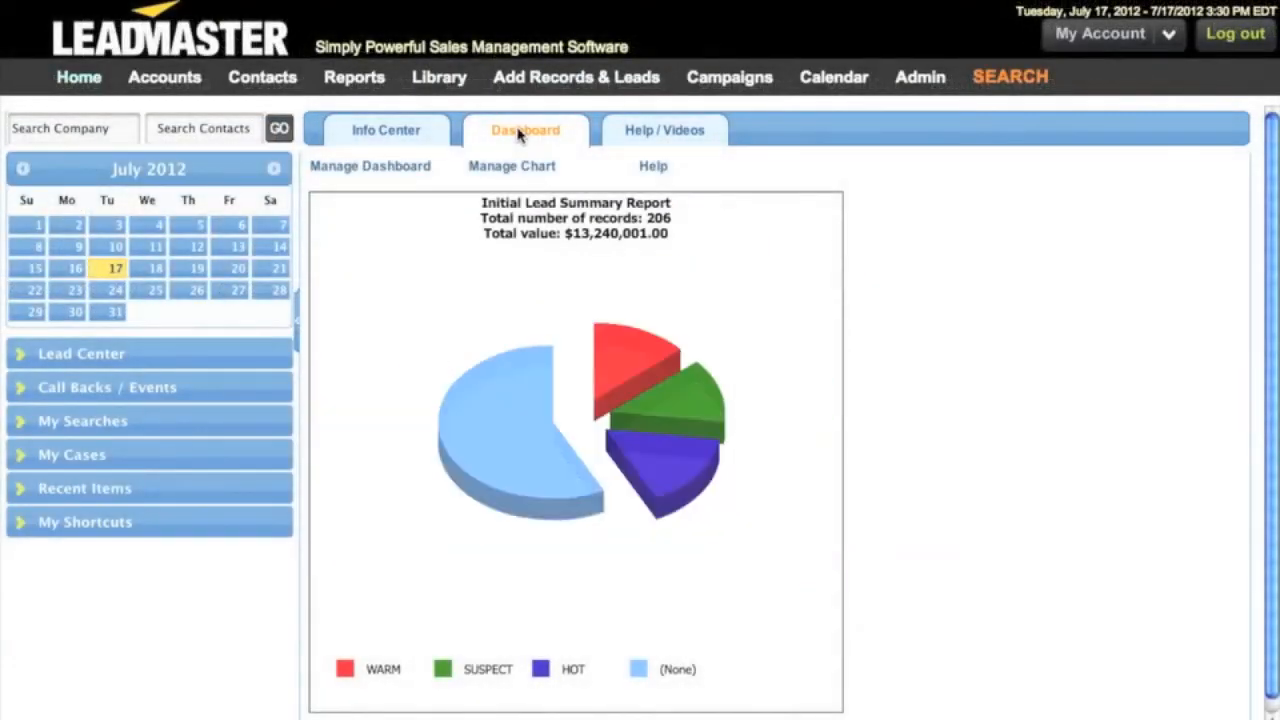